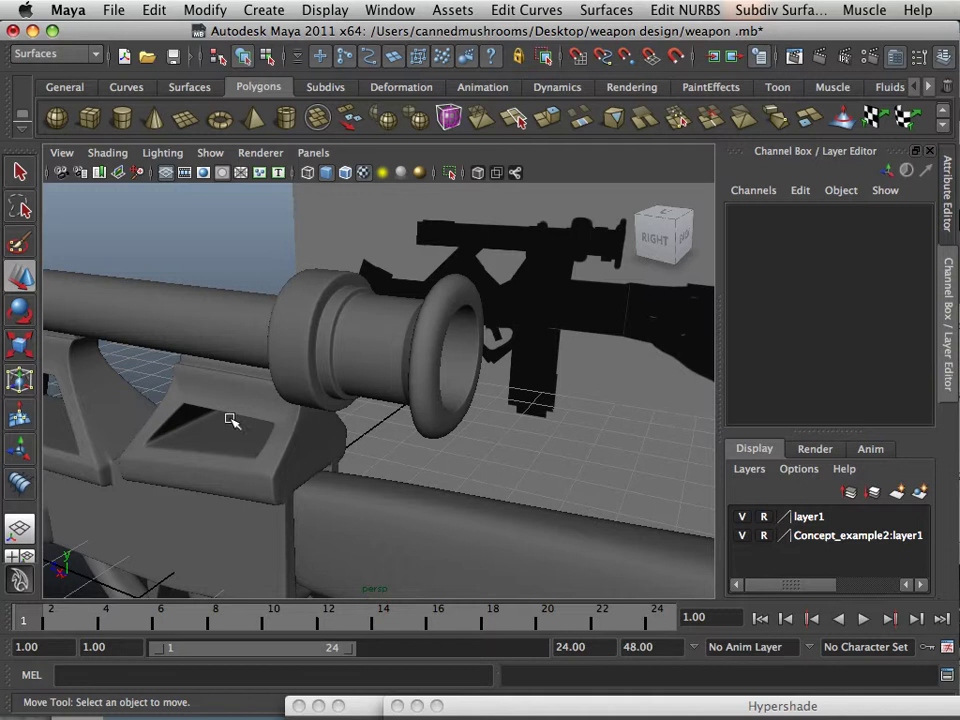
- Select the Rifle_Low mesh and raise it above the grid to a Translate Y of about 4.197
left_click_drag(230, 420, 380, 428, "alt")
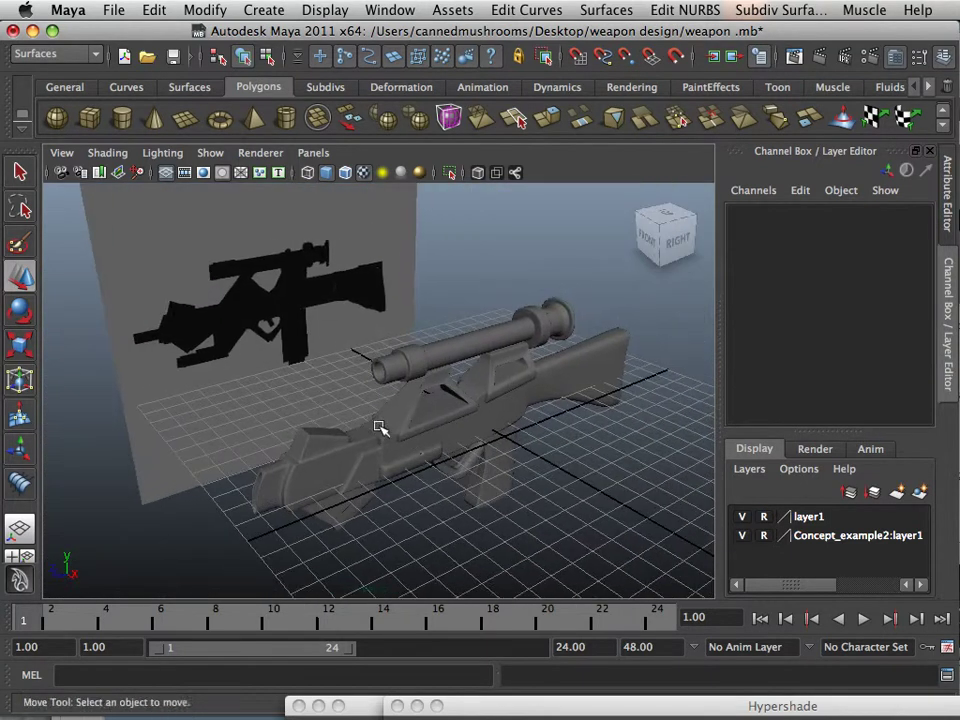
right_click_drag(380, 428, 516, 499, "alt")
left_click_drag(516, 499, 384, 451, "alt")
left_click(450, 467)
scroll(461, 469, "down", 2)
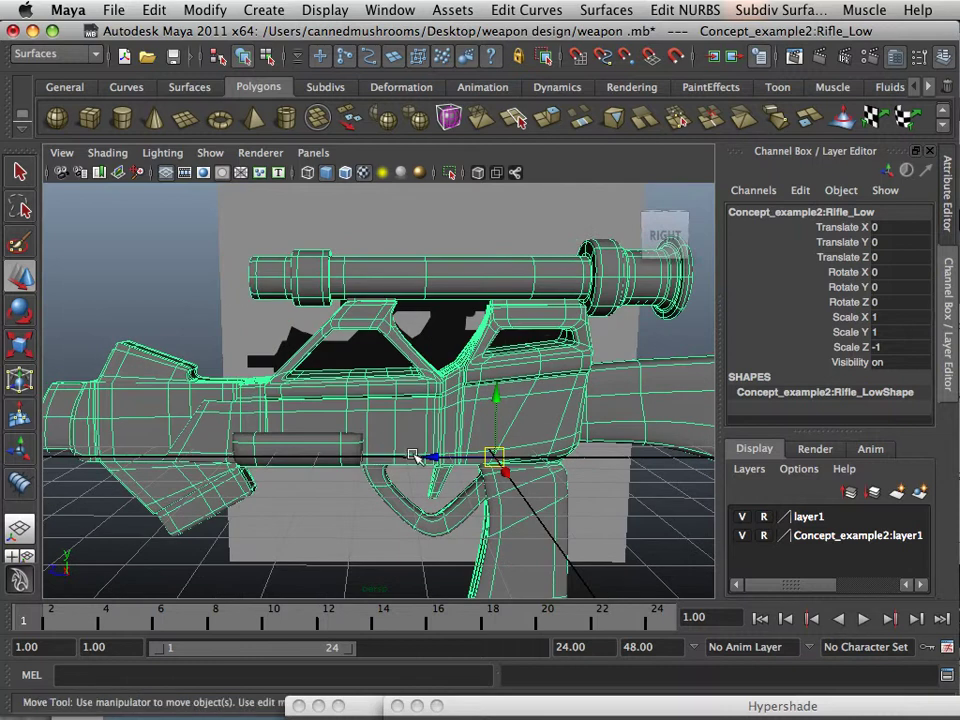
scroll(413, 455, "up", 8)
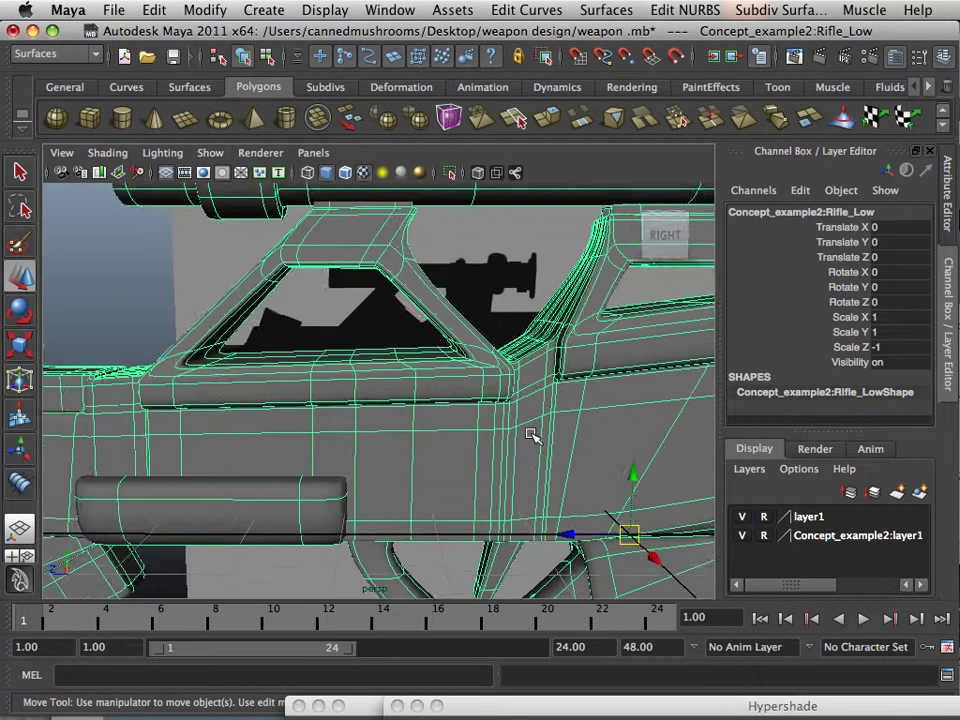
scroll(532, 437, "down", 8)
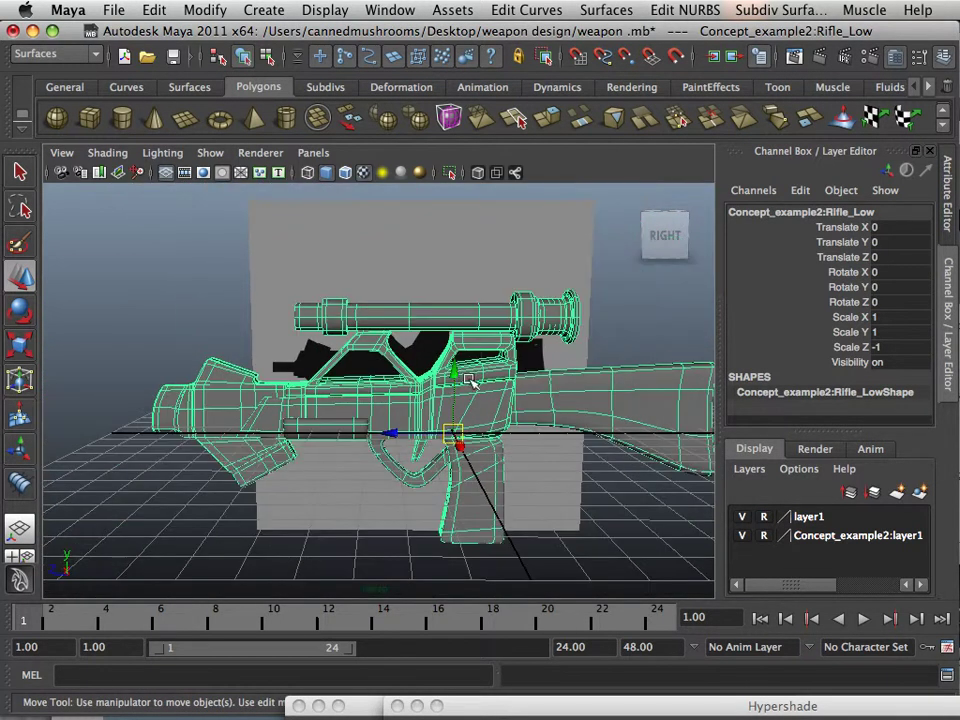
left_click_drag(457, 373, 427, 314)
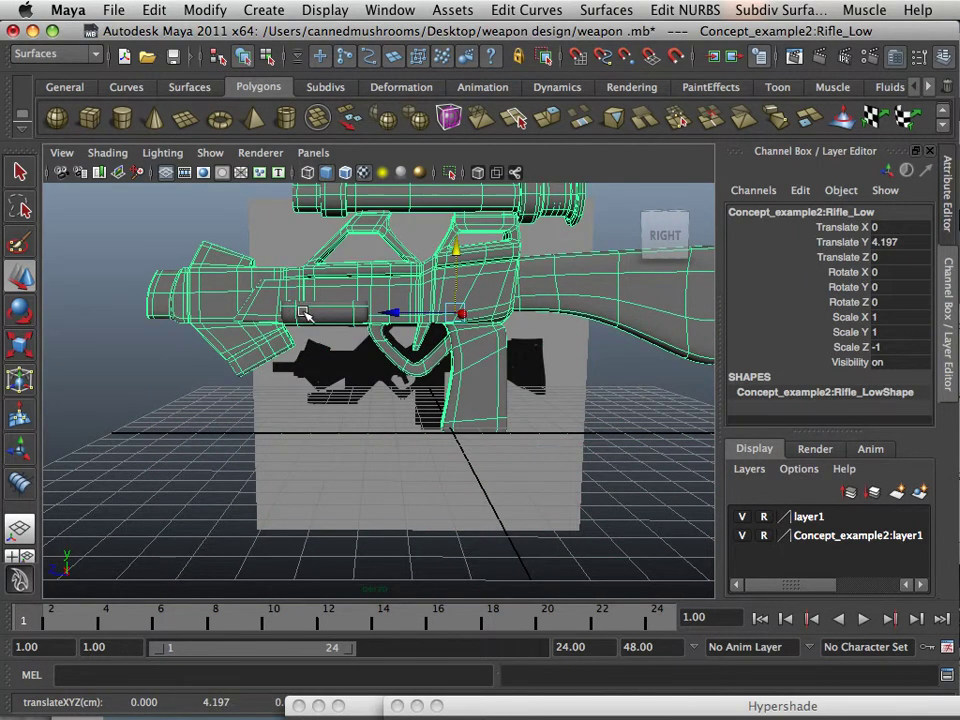
- Examine the raised rifle's wireframe from the side, the front and around the muzzle, body and trigger guard
scroll(355, 432, "up", 5)
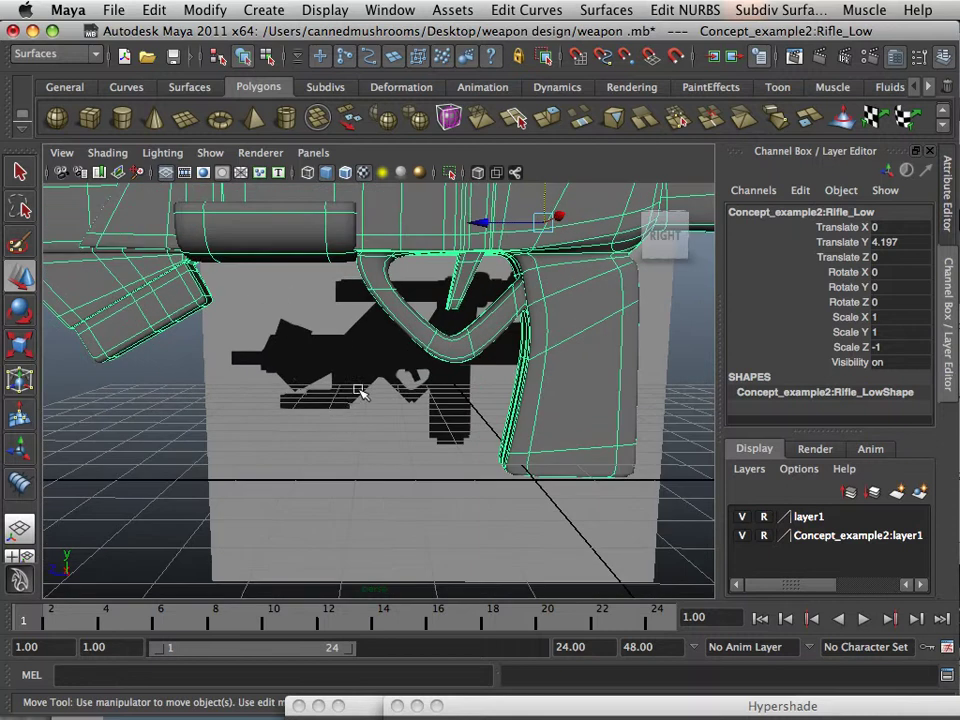
middle_click_drag(278, 250, 292, 363, "alt")
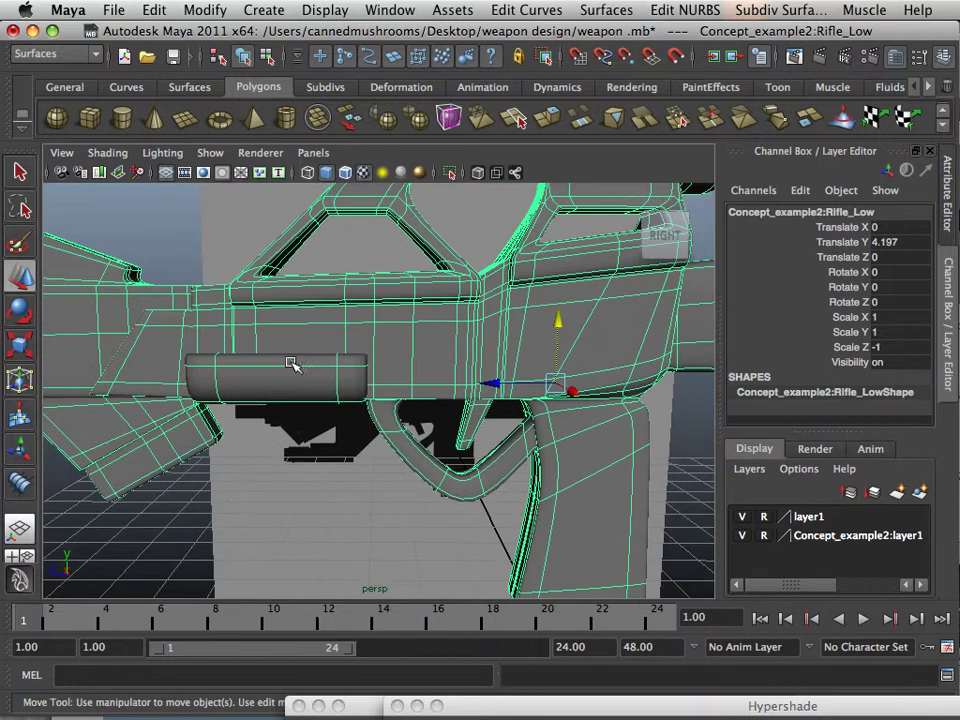
scroll(292, 363, "down", 5)
scroll(292, 364, "up", 5)
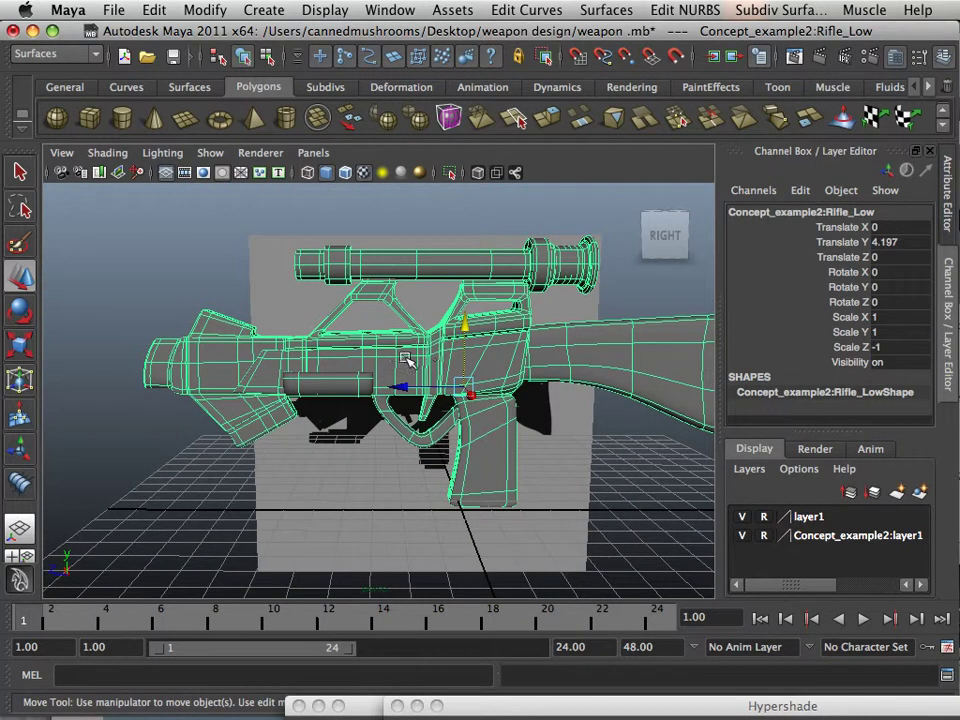
left_click_drag(345, 372, 394, 396, "alt")
left_click_drag(370, 448, 367, 441, "alt")
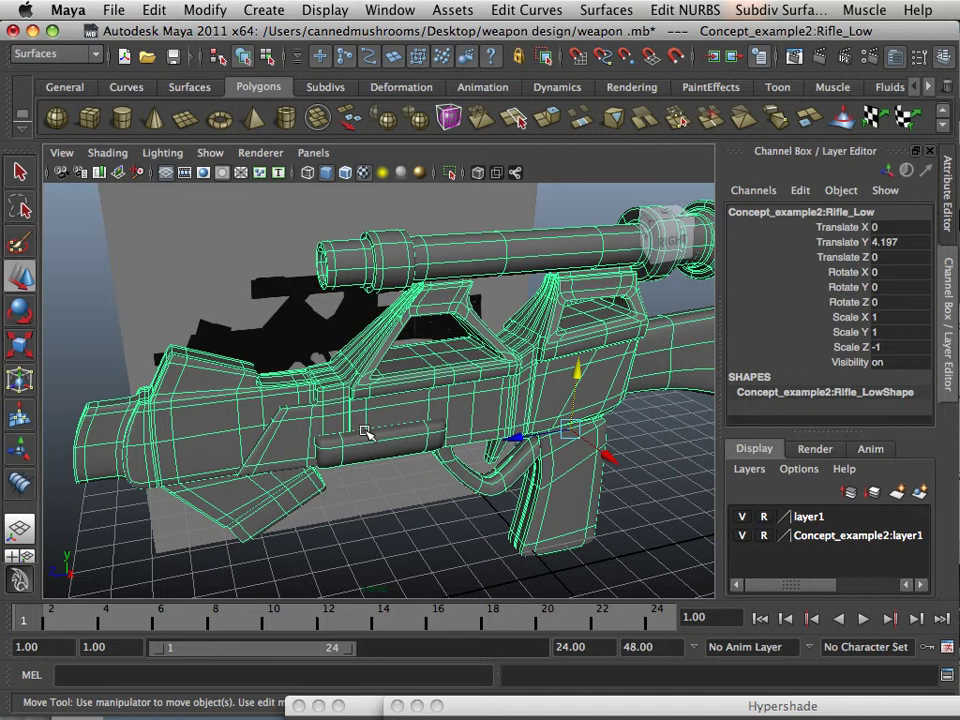
left_click_drag(420, 456, 421, 456, "alt")
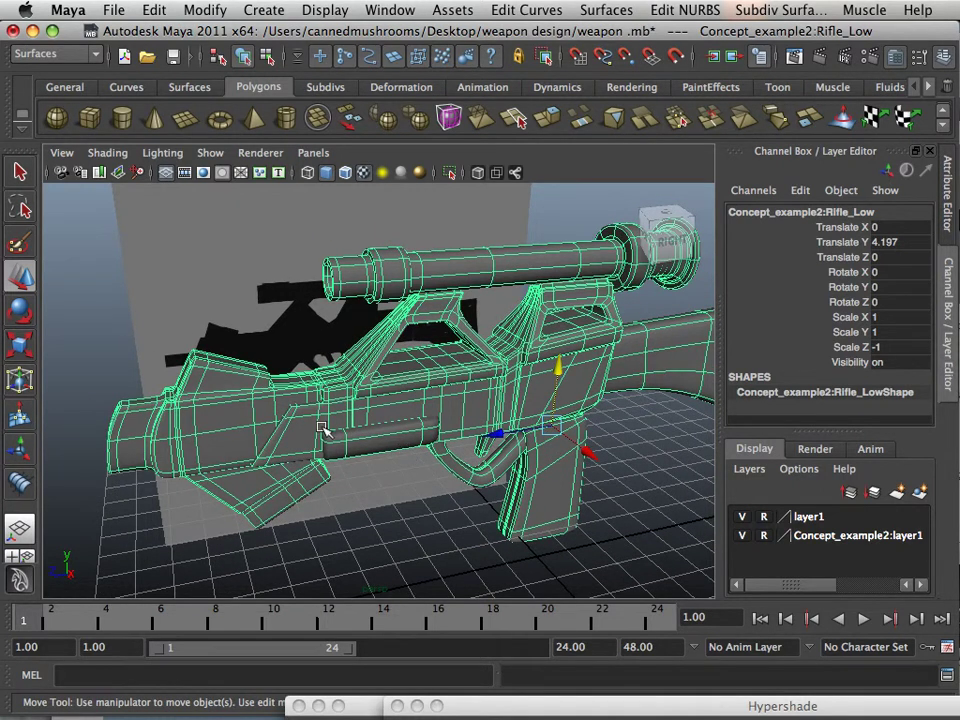
mouse_move(323, 428)
left_mouse_down("alt")
mouse_move(370, 422)
mouse_move(371, 431)
mouse_move(336, 426)
left_mouse_up("alt")
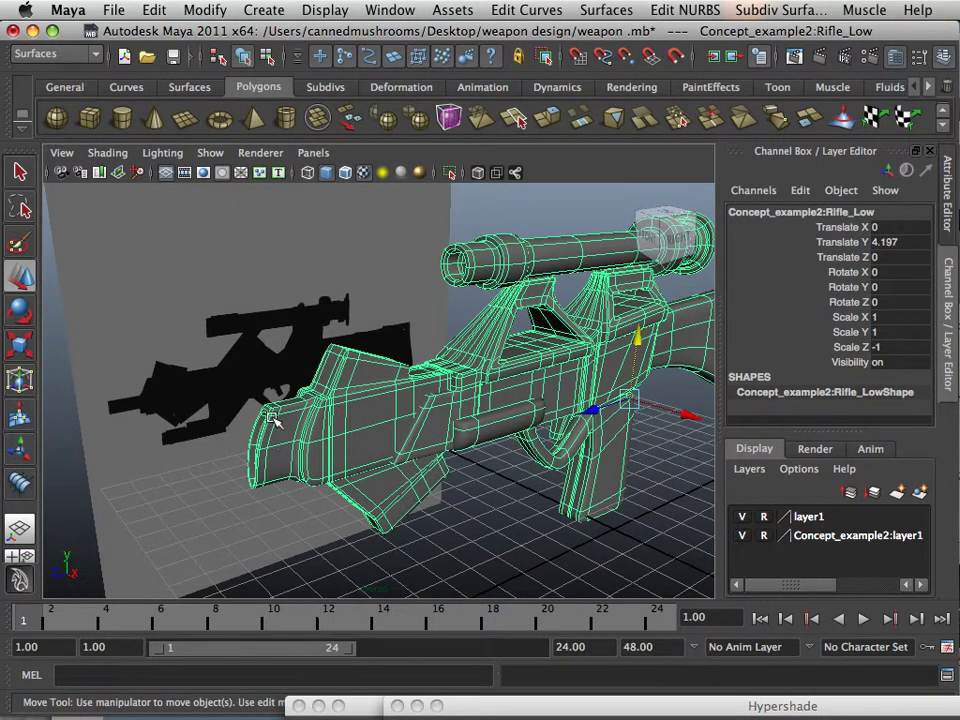
scroll(253, 488, "up", 3)
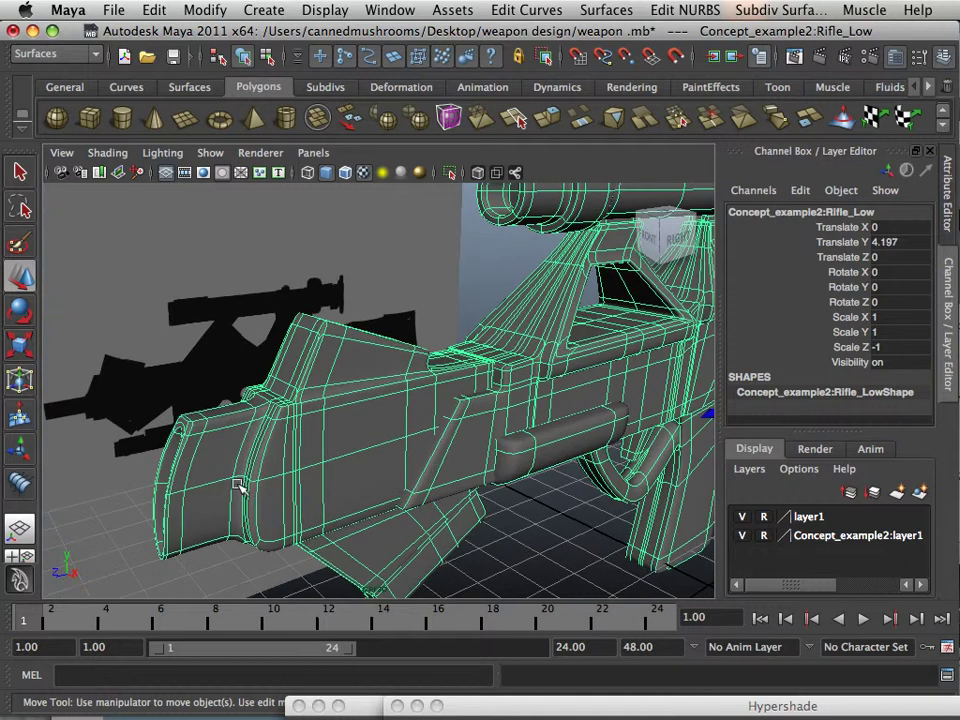
left_click_drag(240, 486, 248, 455, "alt")
left_click_drag(213, 492, 263, 491, "alt")
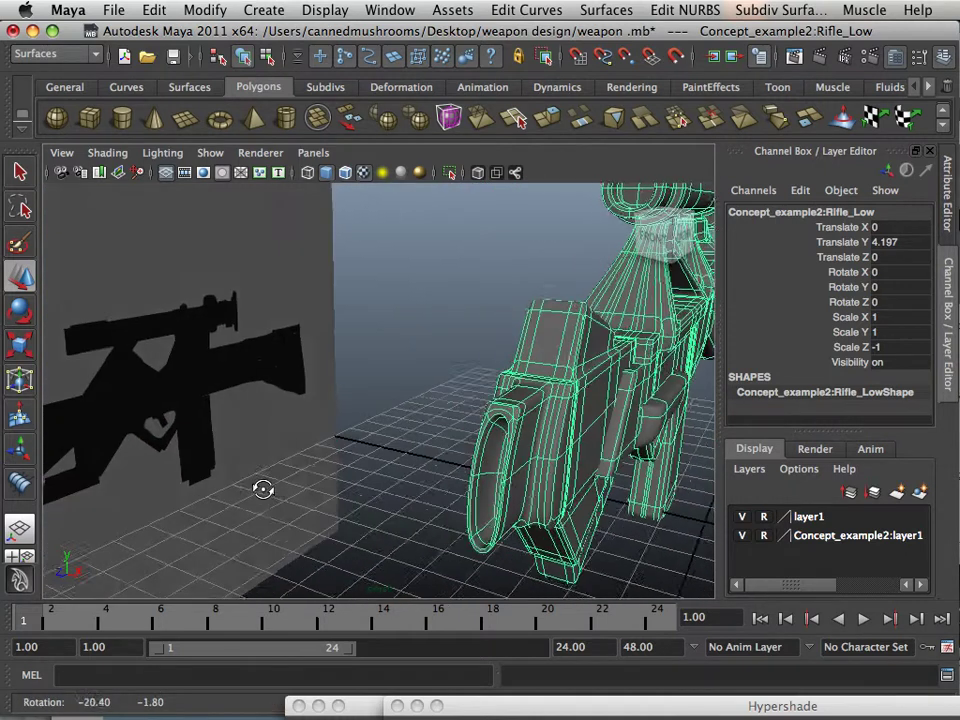
middle_click_drag(263, 491, 281, 484, "alt")
right_click_drag(281, 484, 336, 495, "alt")
left_click_drag(340, 498, 309, 506, "alt")
right_click_drag(309, 506, 293, 539, "alt")
left_click_drag(293, 539, 358, 441, "alt")
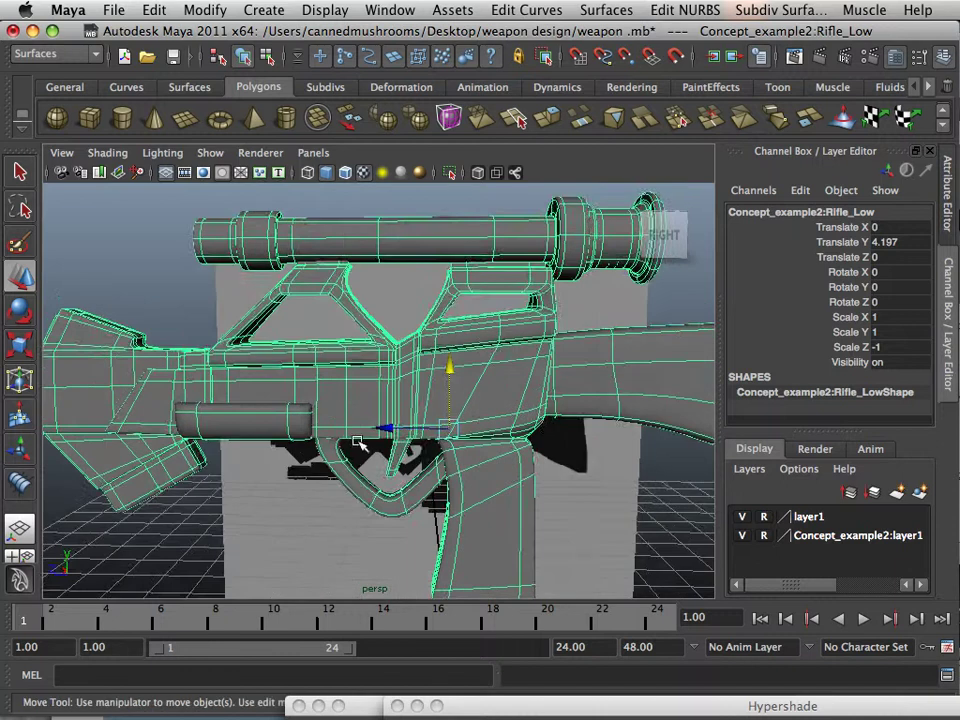
scroll(358, 442, "down", 5)
scroll(356, 443, "up", 2)
middle_click_drag(398, 461, 335, 464, "alt")
right_click_drag(335, 463, 352, 423, "alt")
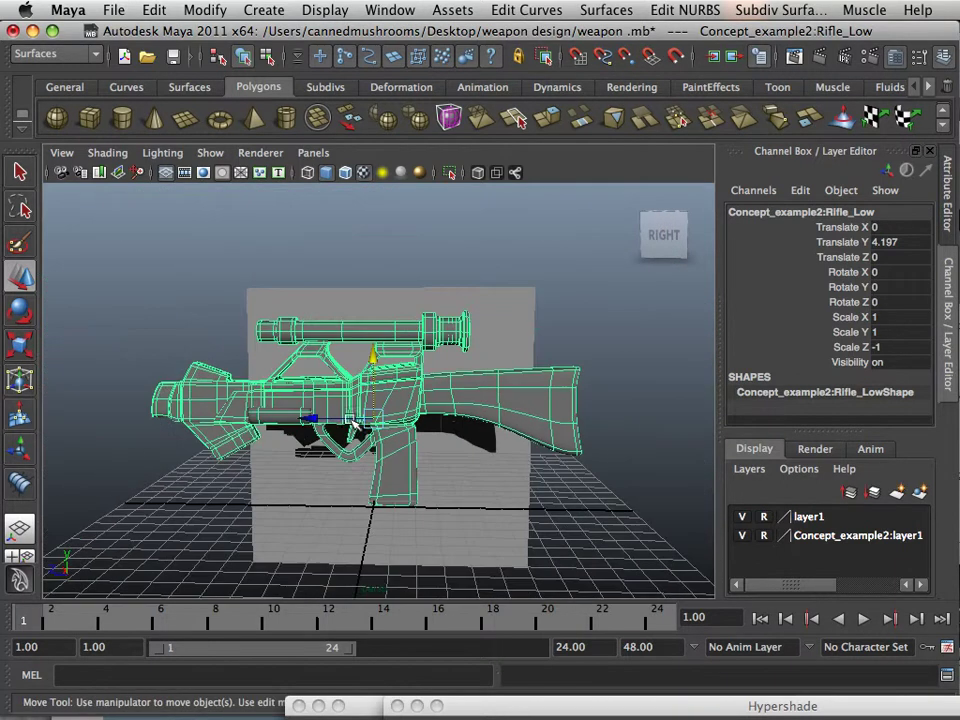
- Lower the whole rifle below the grid and reference image to a Translate Y of about -11.477
left_click_drag(377, 367, 375, 654)
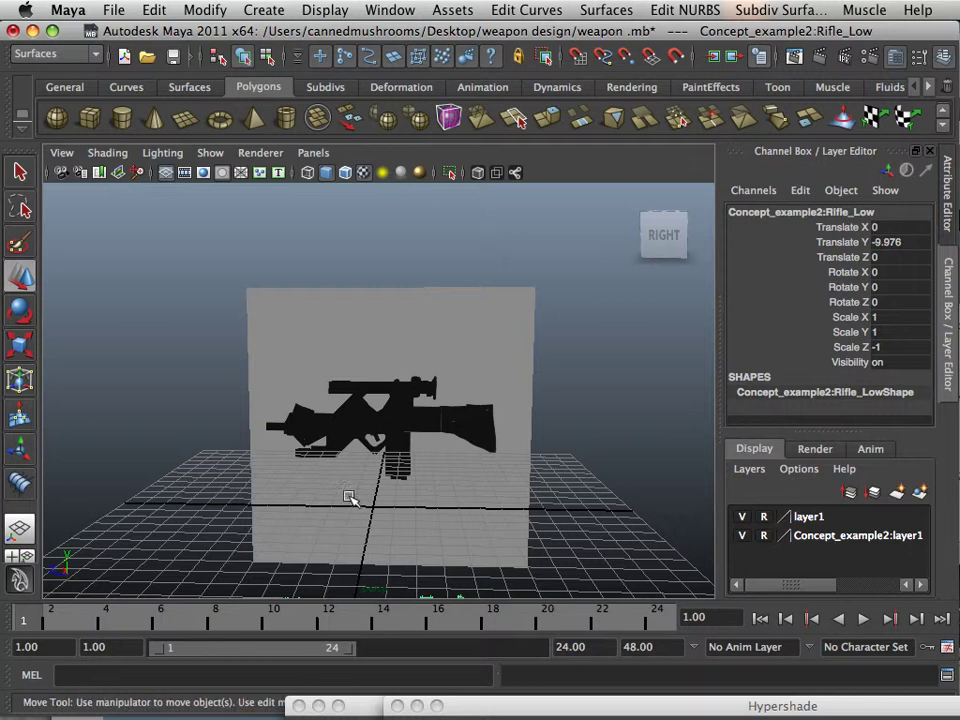
middle_click_drag(344, 468, 358, 311, "alt")
left_click_drag(391, 475, 390, 507)
middle_click_drag(392, 510, 369, 251, "alt")
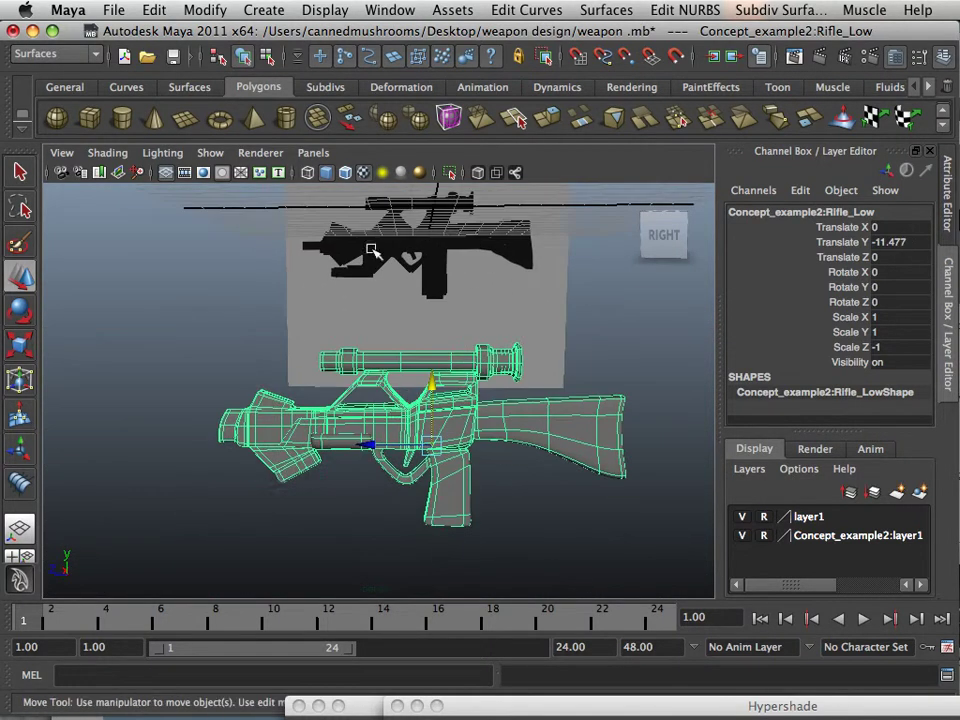
- Switch to the Polygons menu set, separate the rifle mesh into its individual shells and clear the selection
left_click(95, 53)
left_click(70, 86)
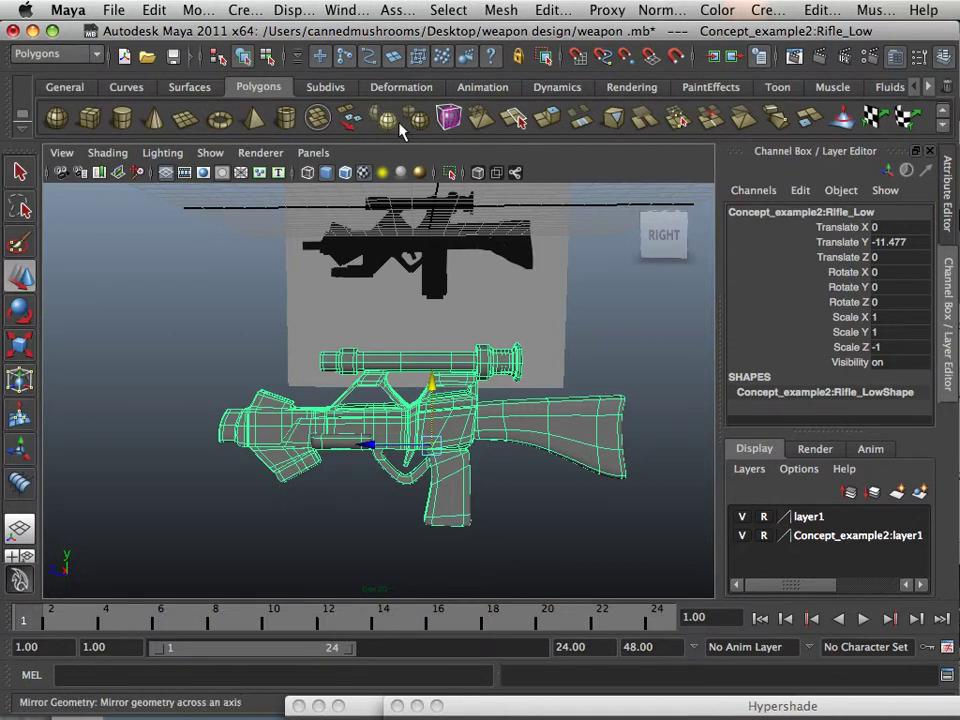
left_click(503, 12)
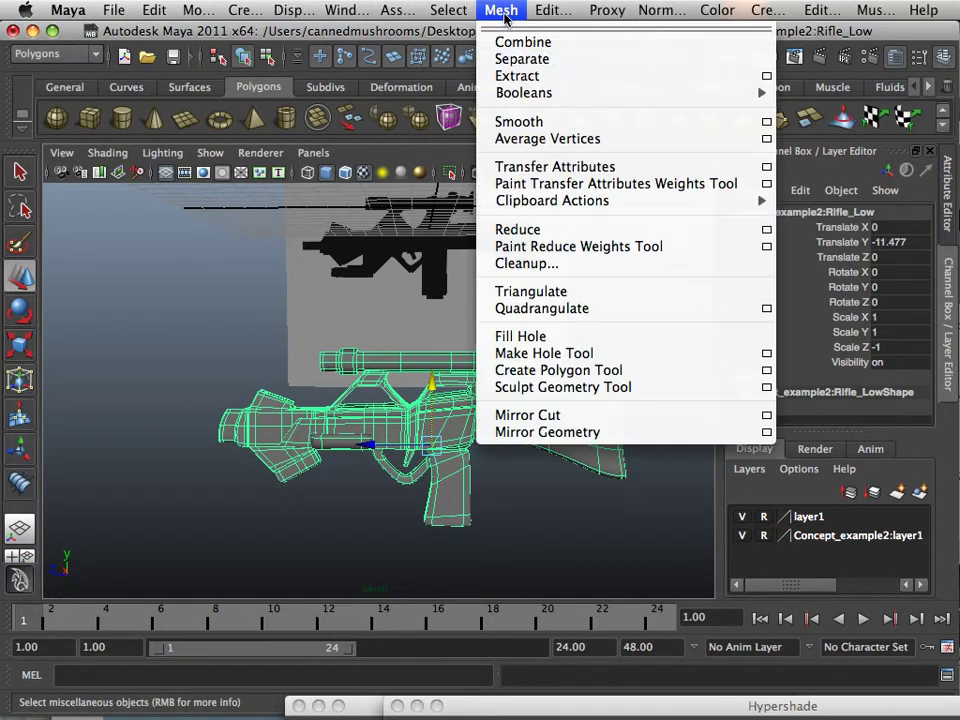
left_click(527, 62)
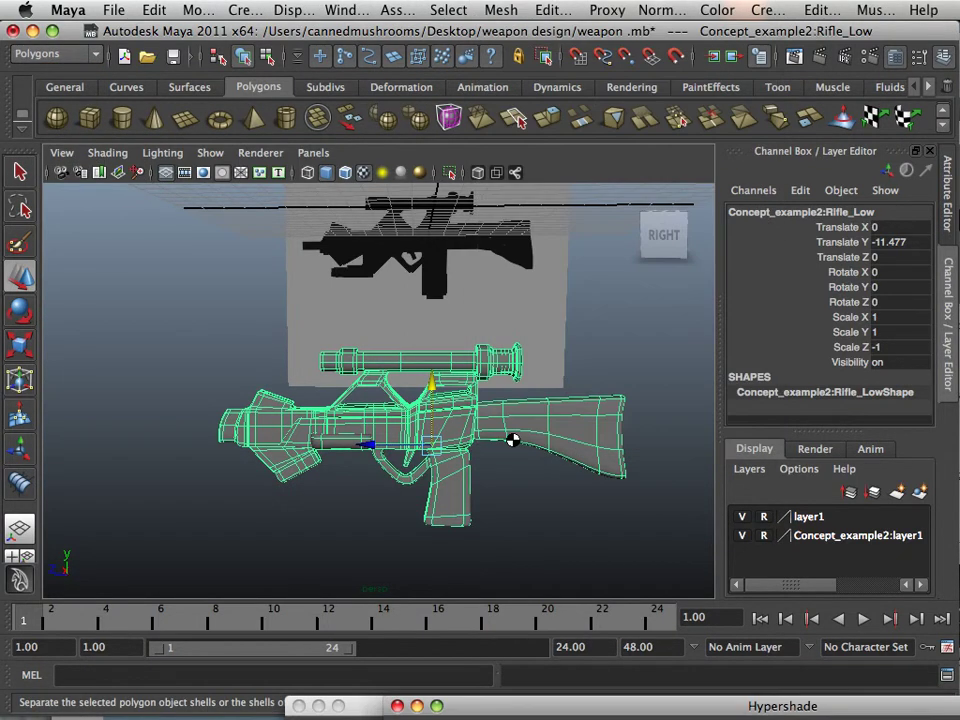
left_click(494, 459)
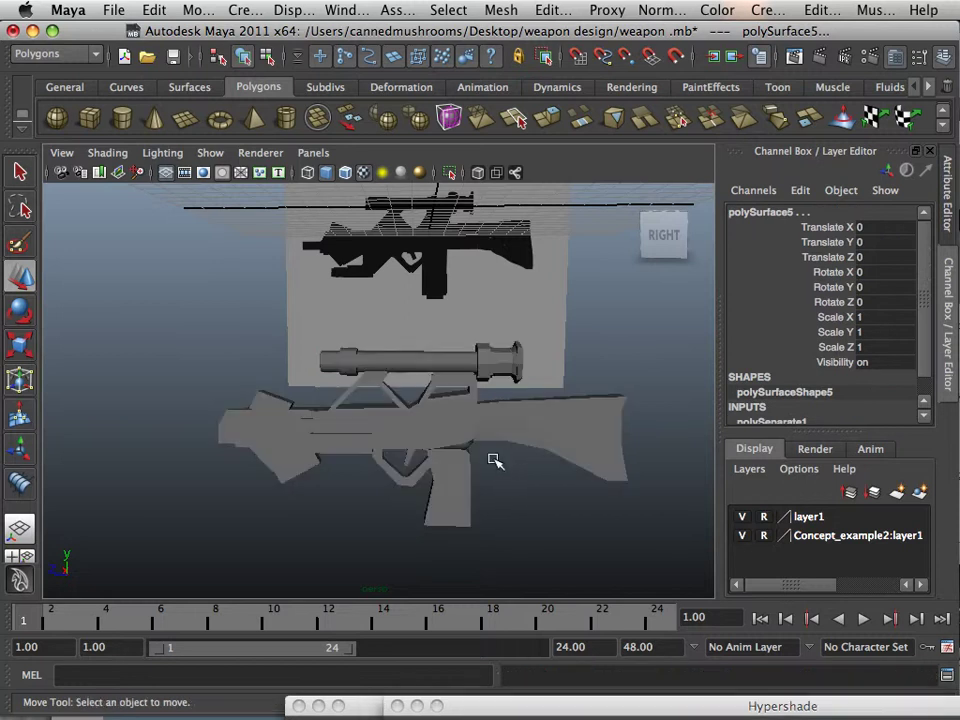
- Slide the separated stock backward away from the rifle body to a Translate Z of about 5.045
scroll(490, 459, "up", 3)
scroll(512, 473, "down", 1)
middle_click_drag(514, 474, 449, 470, "alt")
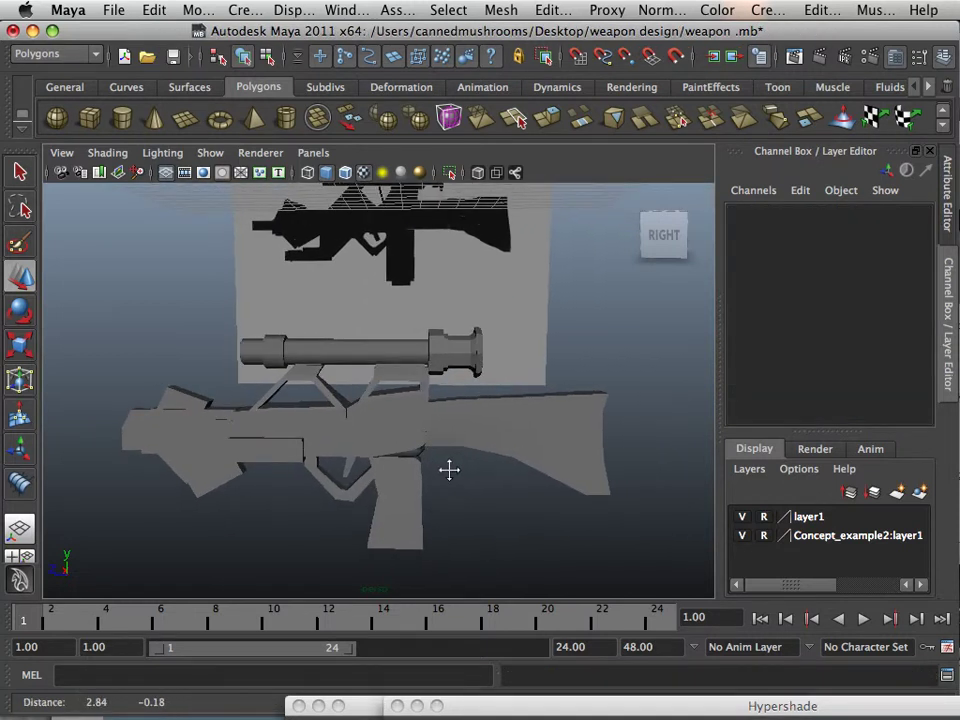
mouse_move(435, 467)
left_mouse_down("alt")
mouse_move(456, 486)
mouse_move(439, 470)
left_mouse_up("alt")
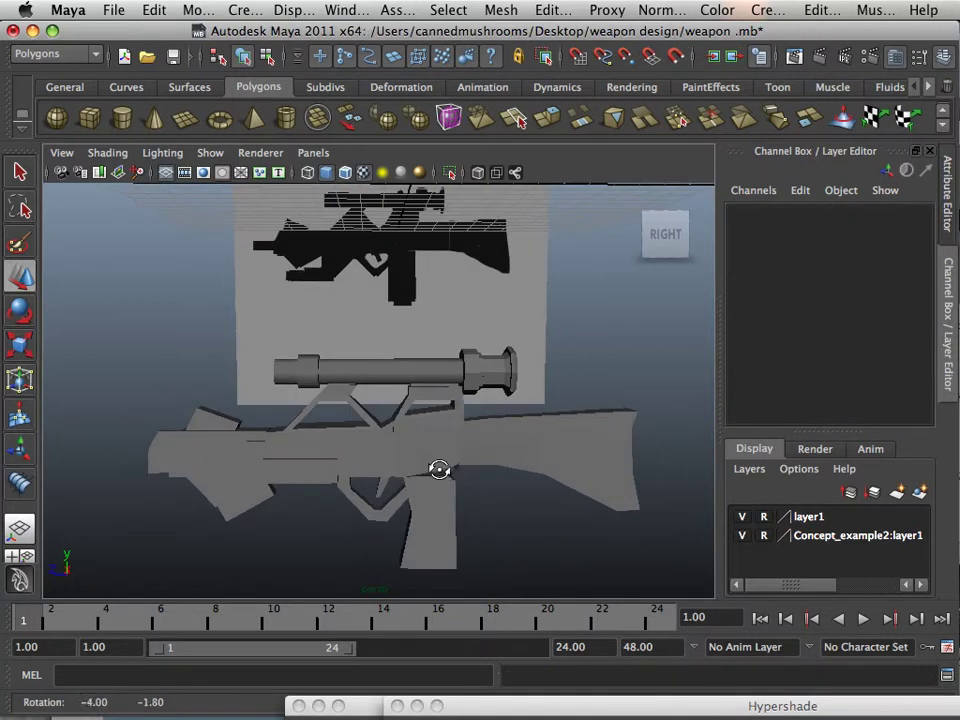
left_click(497, 446)
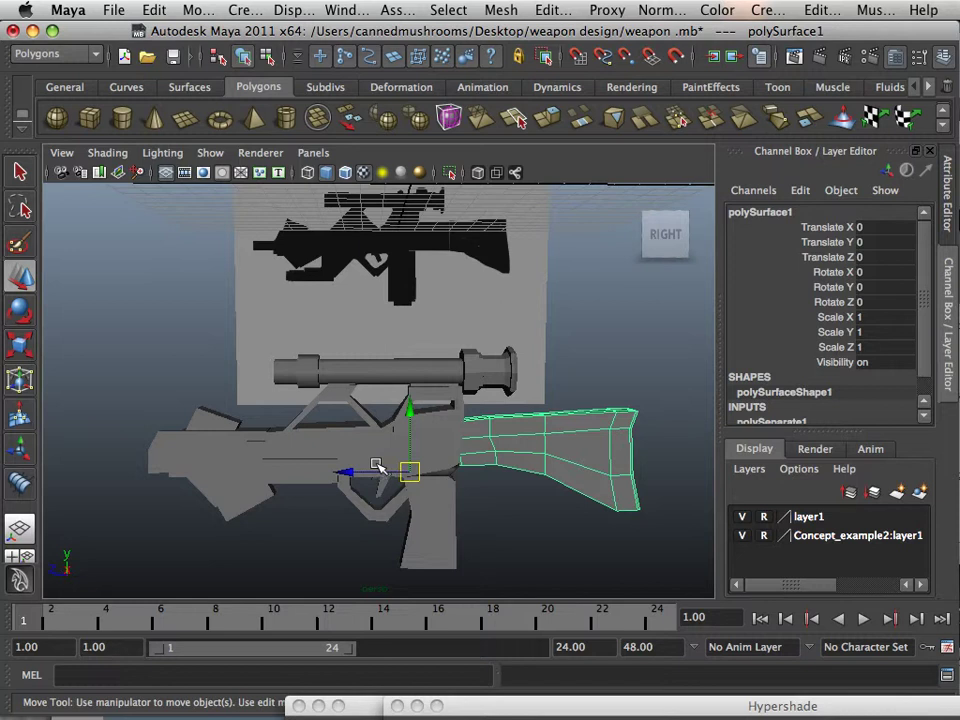
left_click_drag(344, 473, 470, 474)
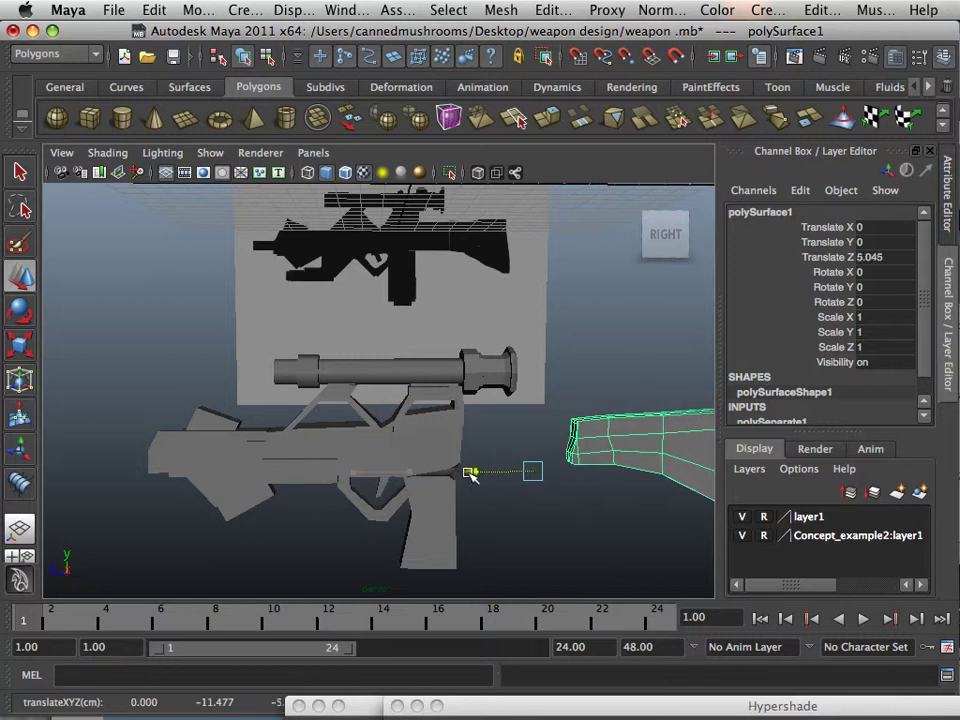
- Move the front muzzle section forward to Translate Z about -7.139 and the main body down to Translate Y about -6.162
left_click(209, 458)
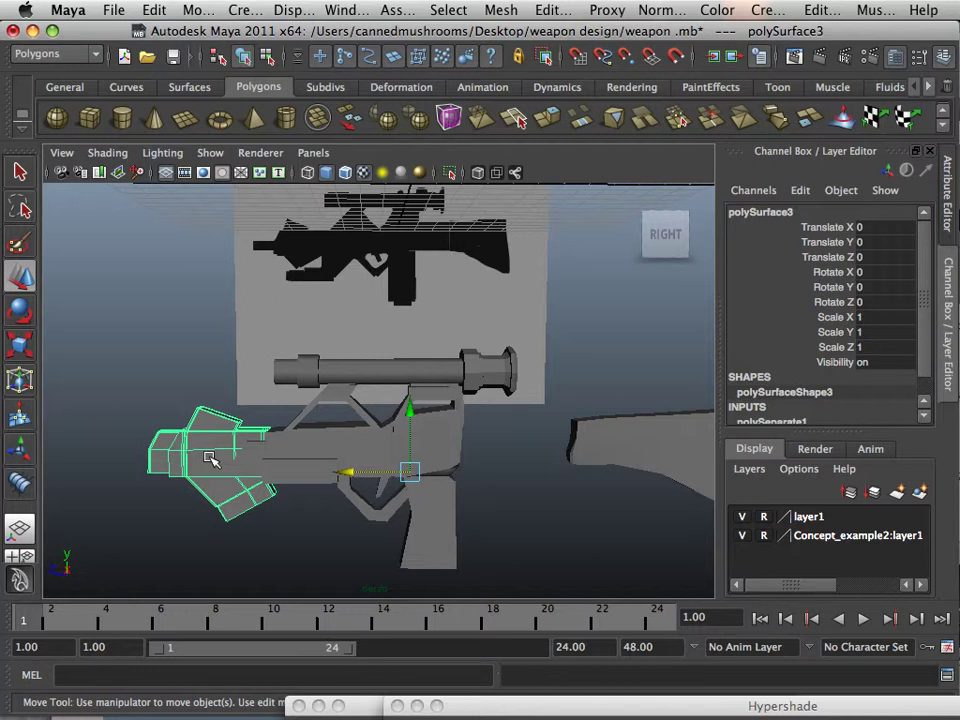
left_click_drag(334, 470, 170, 469)
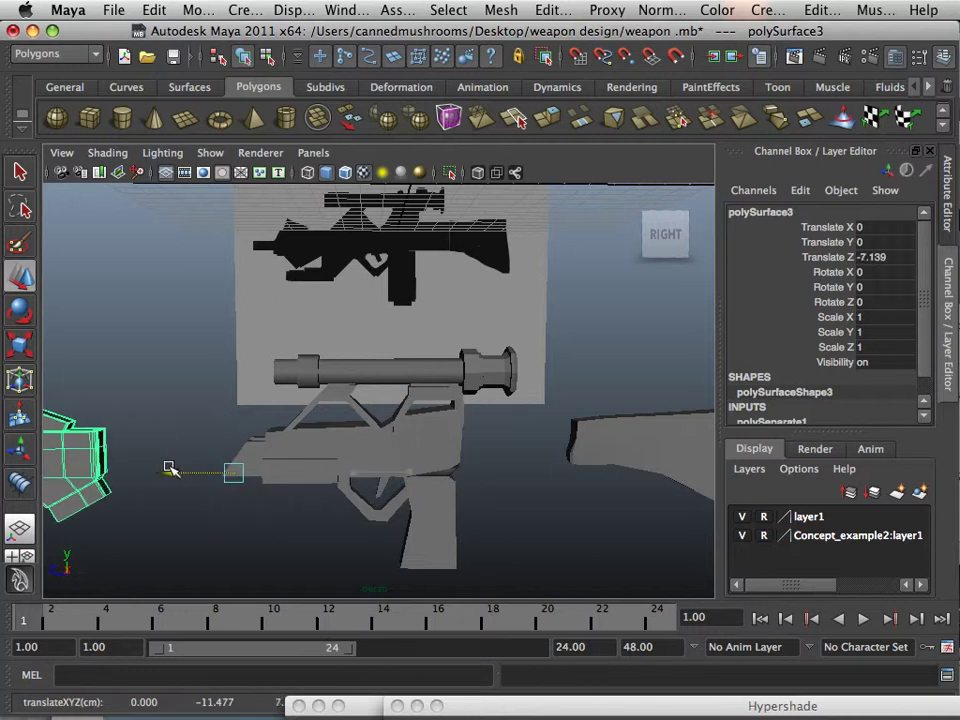
left_click(394, 465)
left_click_drag(416, 420, 405, 532)
middle_click_drag(395, 540, 396, 440, "alt")
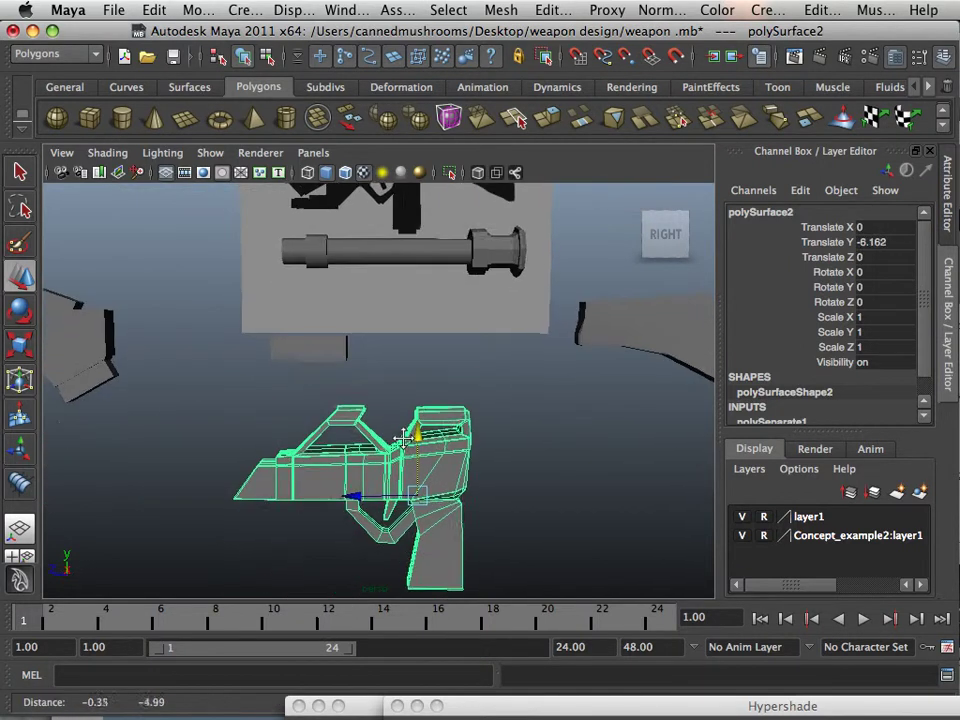
- Examine the separated main body's geometry from the side, rear and above, and clear the selection
left_click_drag(396, 440, 364, 456, "alt")
scroll(366, 459, "up", 4)
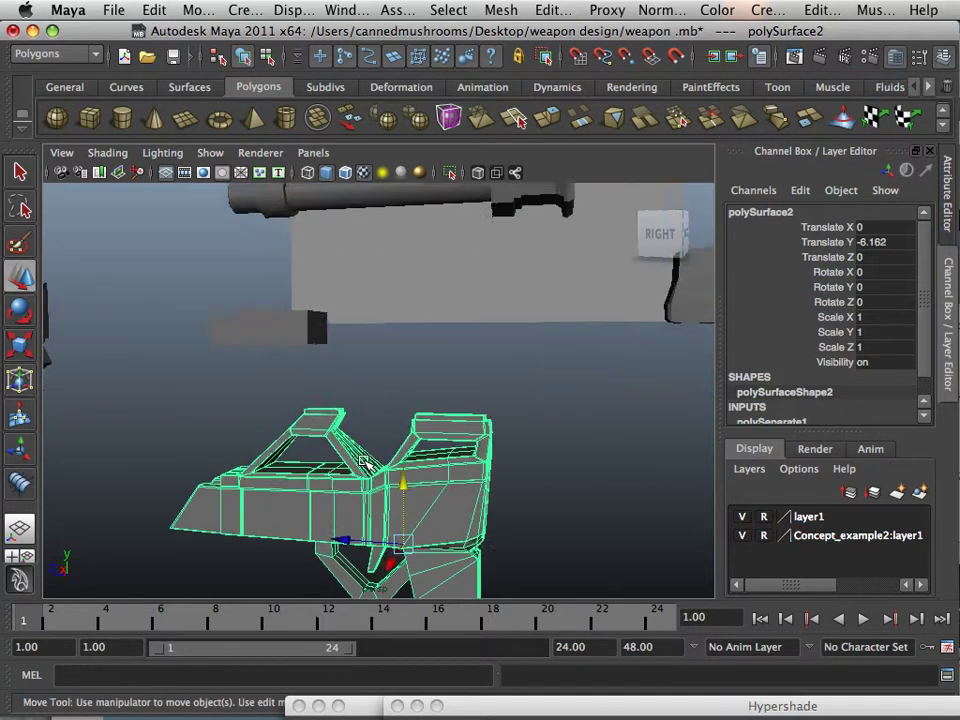
middle_click_drag(362, 492, 300, 482, "alt")
left_click_drag(300, 482, 234, 493, "alt")
right_click_drag(233, 493, 332, 510, "alt")
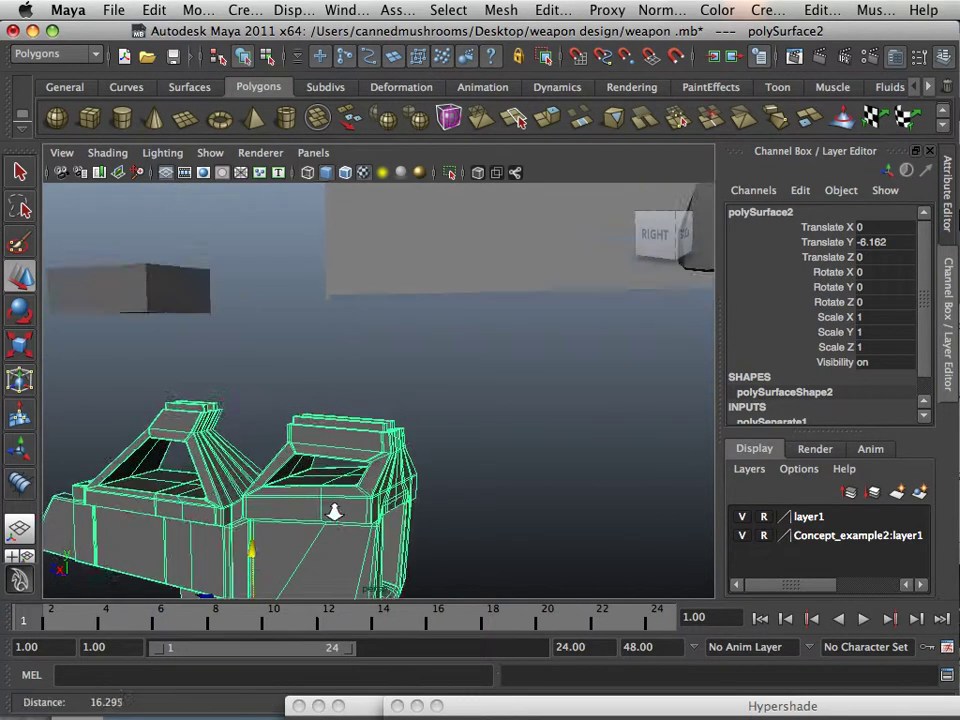
middle_click_drag(332, 510, 424, 399, "alt")
left_click_drag(424, 399, 462, 405, "alt")
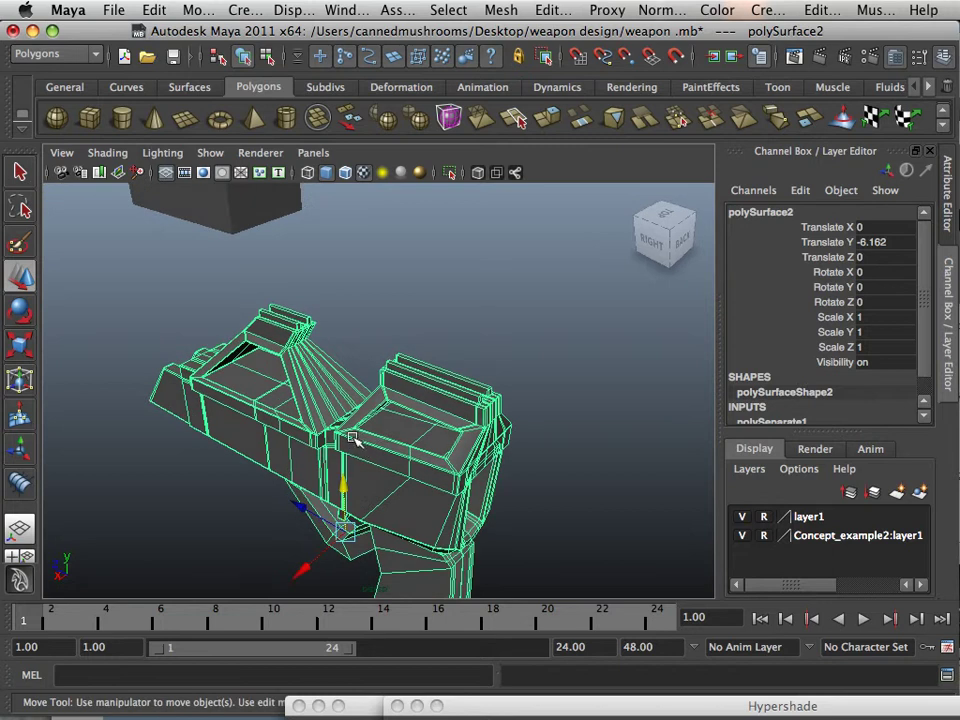
scroll(352, 438, "down", 2)
left_click_drag(240, 390, 199, 452, "alt")
left_click(325, 398)
left_click(220, 443)
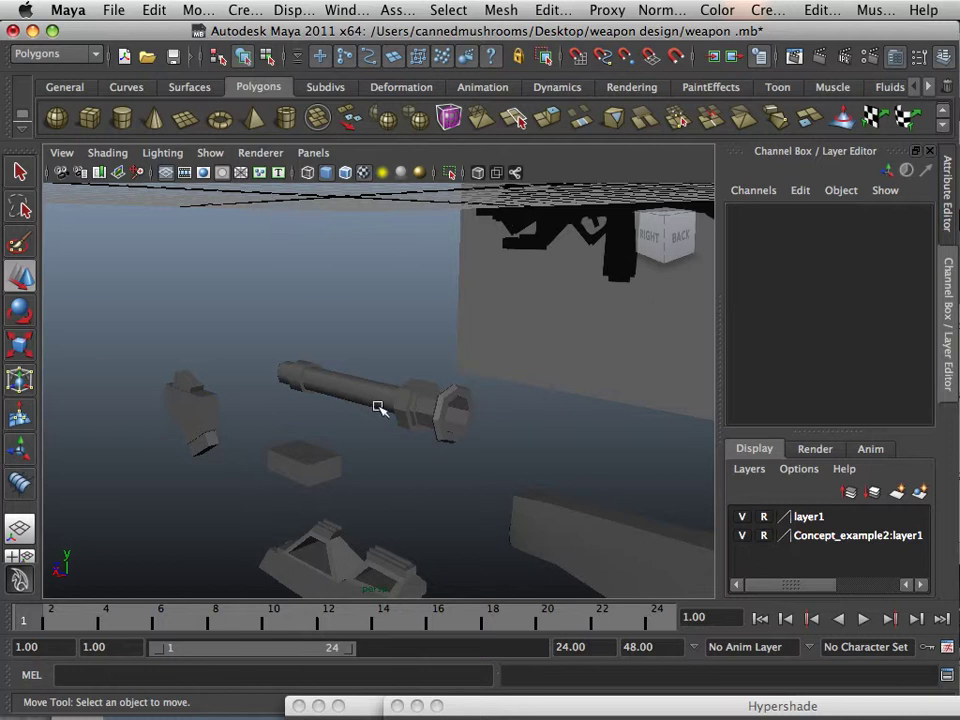
- Frame the separated scope to inspect its mesh, and select the stock to view its wireframe from the rear
left_click(420, 407)
key("f")
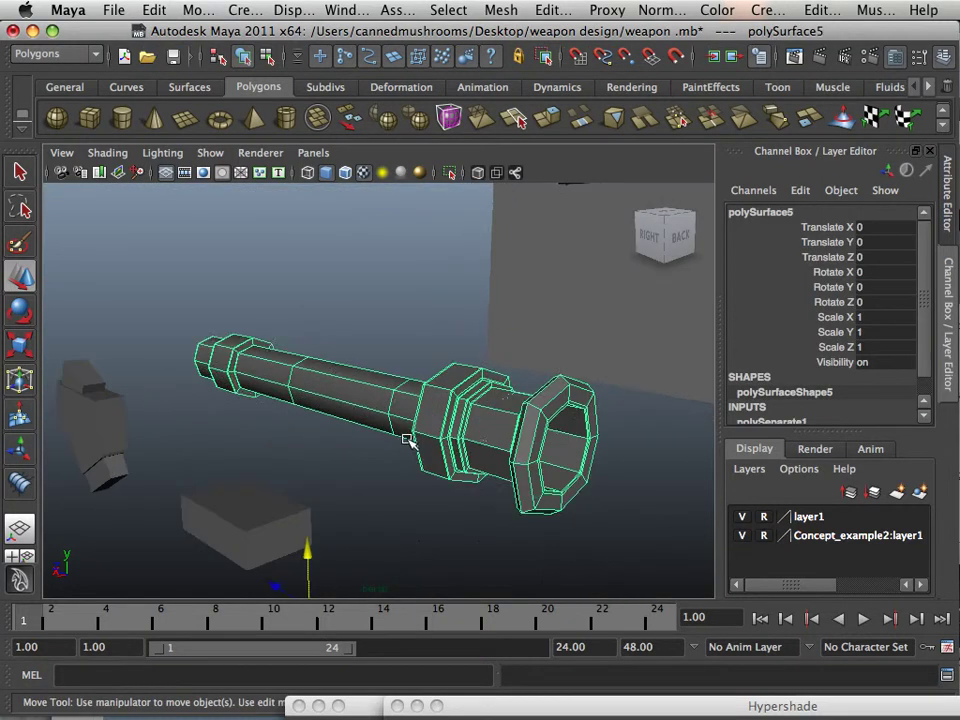
scroll(407, 439, "down", 2)
middle_click_drag(416, 484, 296, 435, "alt")
scroll(296, 435, "down", 5)
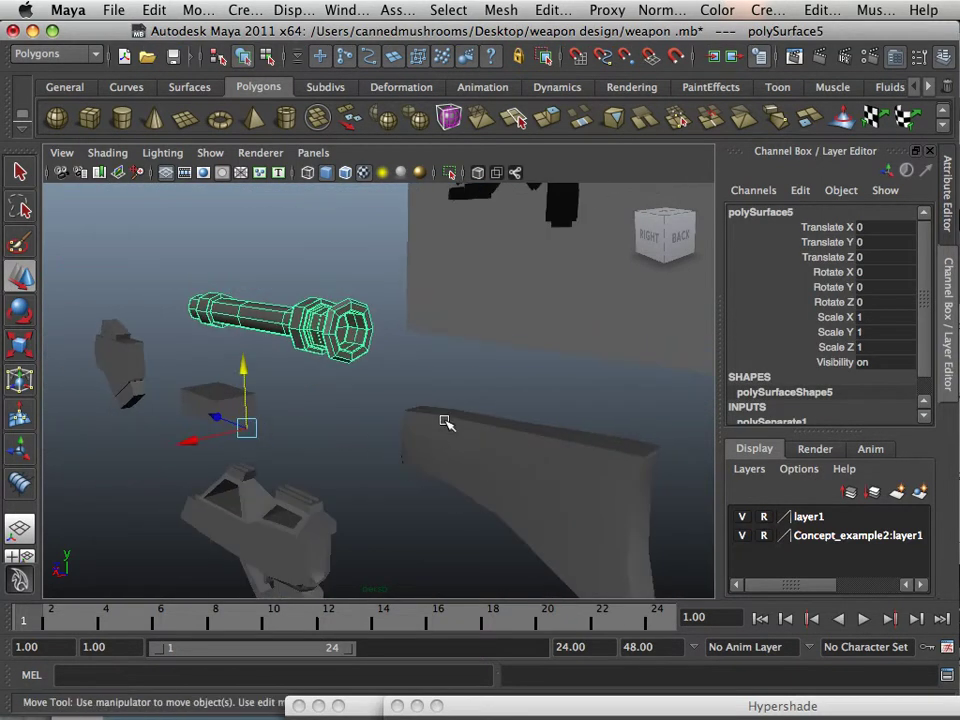
left_click(445, 422)
left_click_drag(445, 422, 476, 491, "alt")
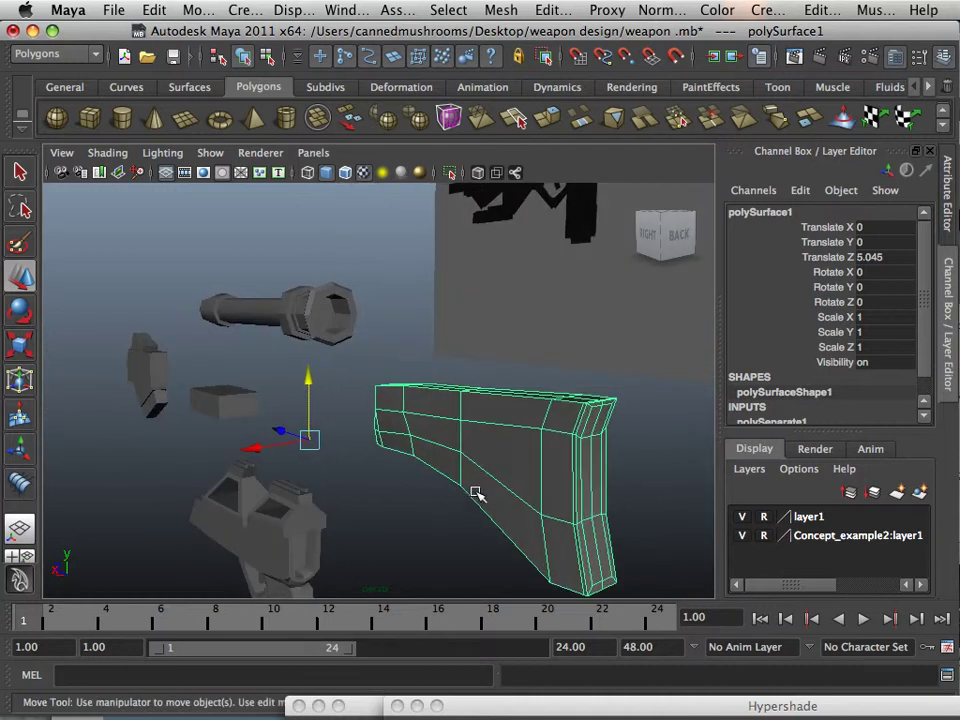
- Preview the stock, scope, small block, main body and muzzle section one after another in smoothed display
scroll(476, 491, "up", 4)
key("3")
scroll(495, 503, "down", 3)
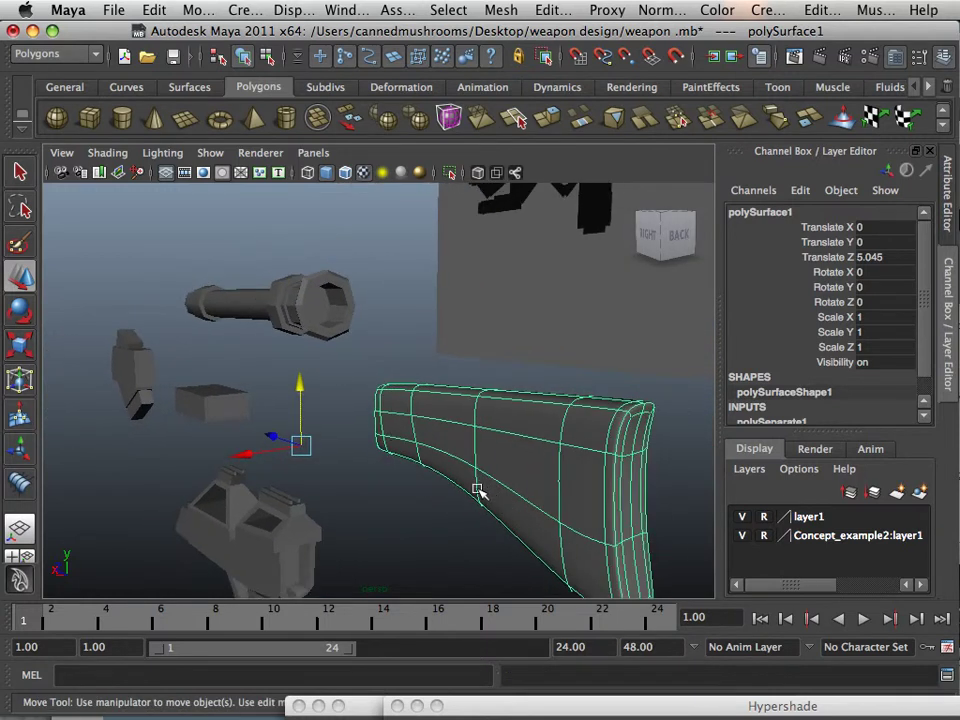
left_click(265, 298)
key("3")
left_click(193, 398)
key("3")
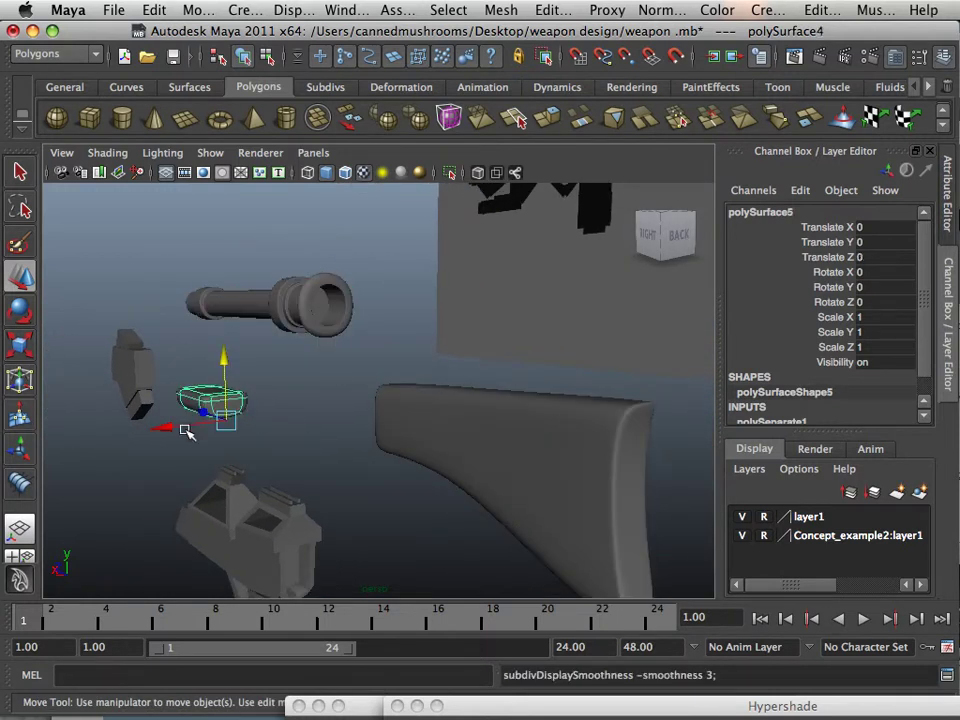
left_click(214, 487)
key("3")
left_click(130, 395)
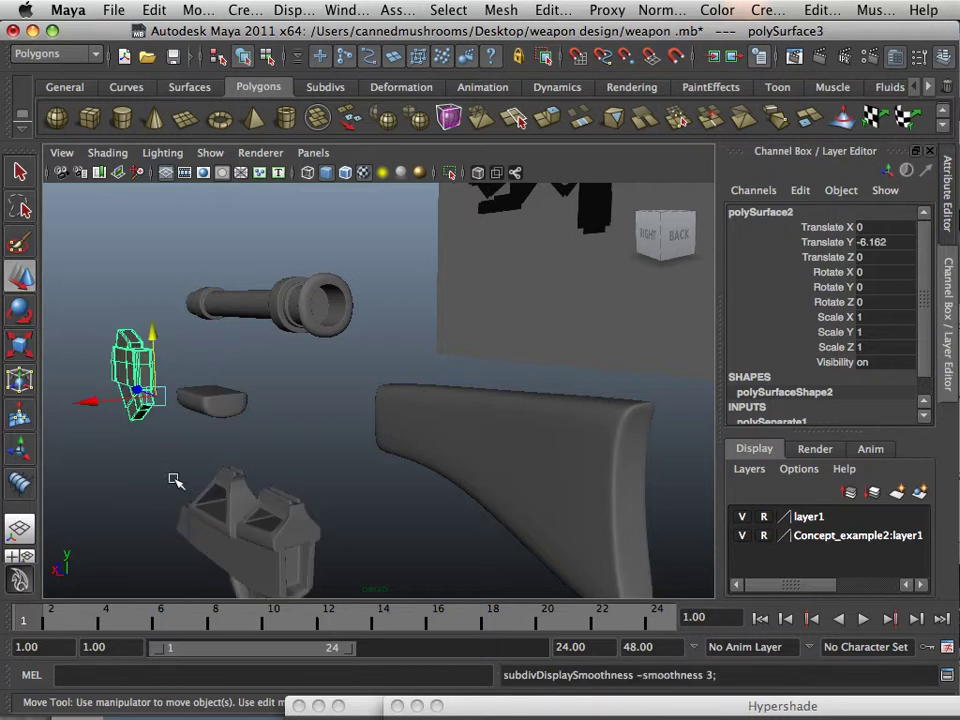
key("3")
- Return all five weapon parts to unsmoothed display and raise them together by about 1.69 in Y
left_click(239, 488)
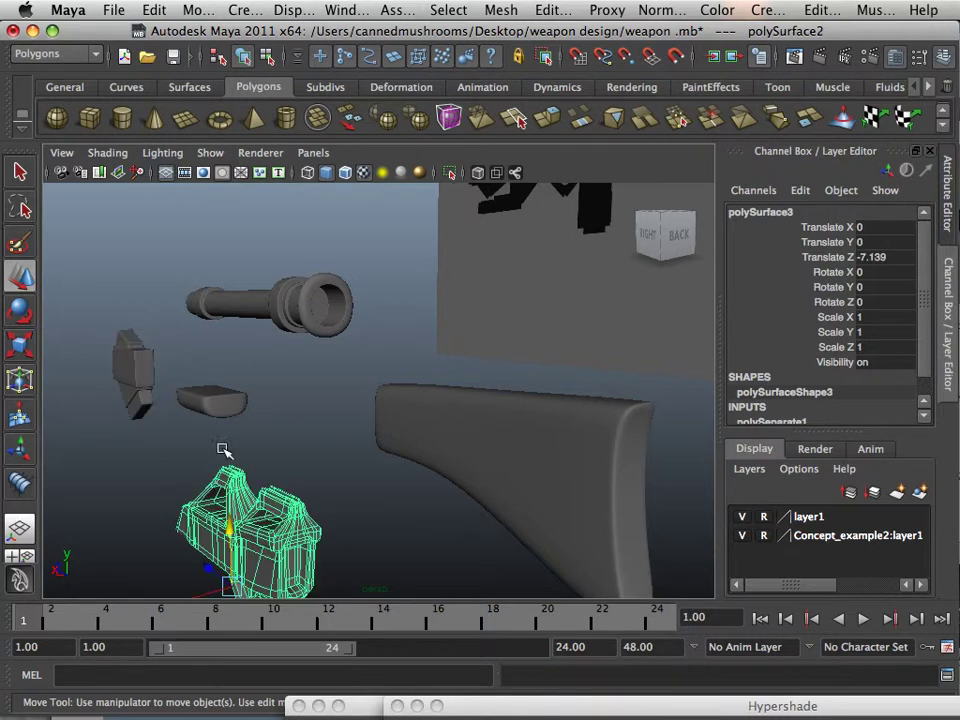
left_click_drag(384, 566, 385, 567)
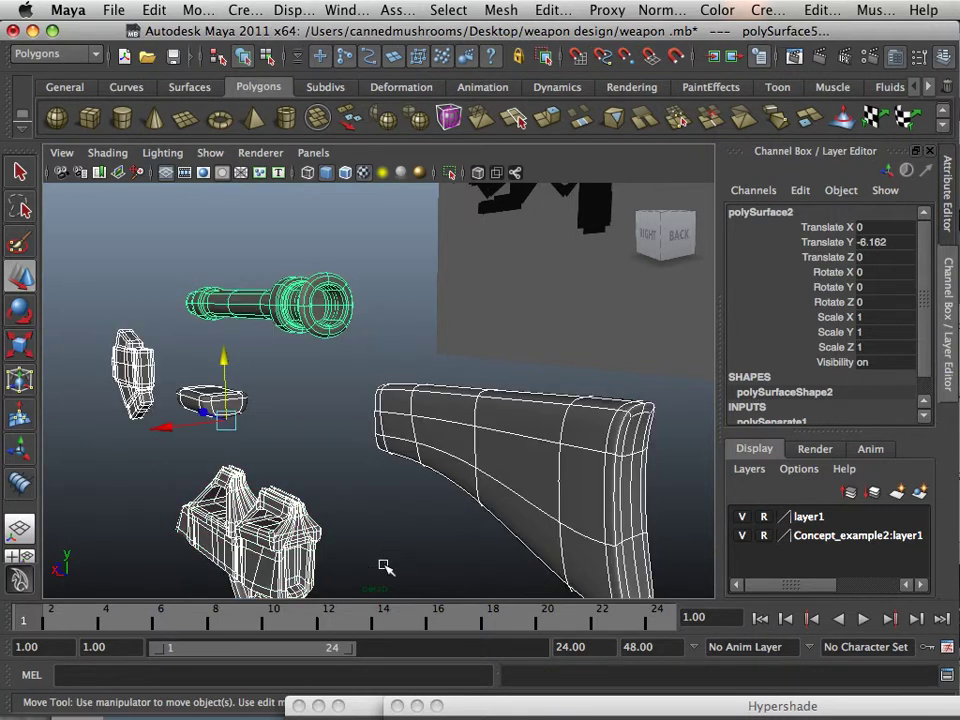
scroll(238, 496, "down", 3)
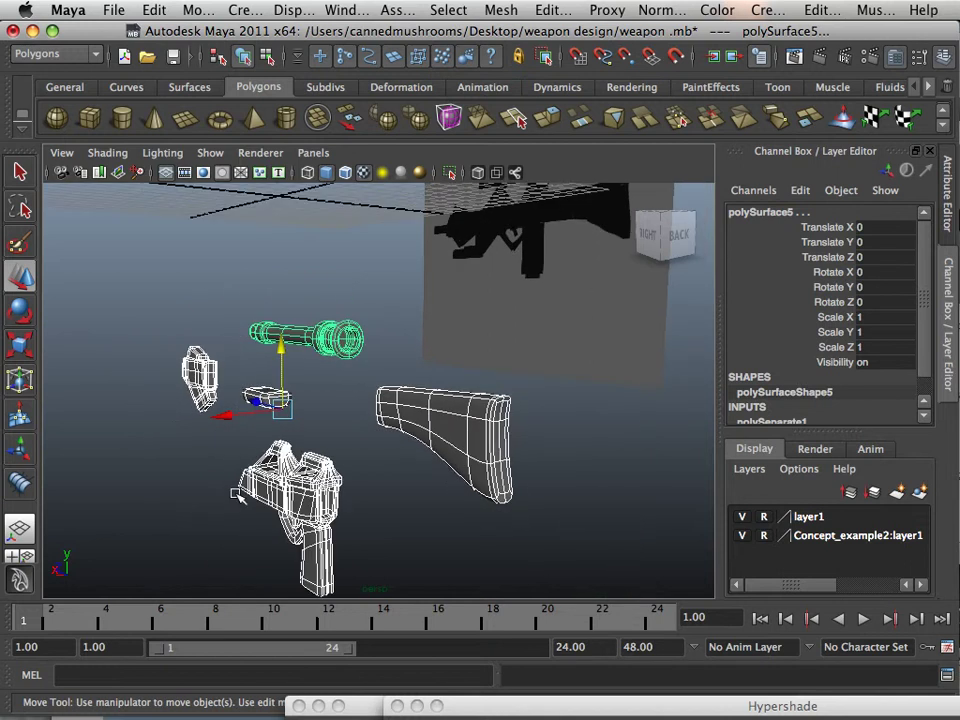
key("1")
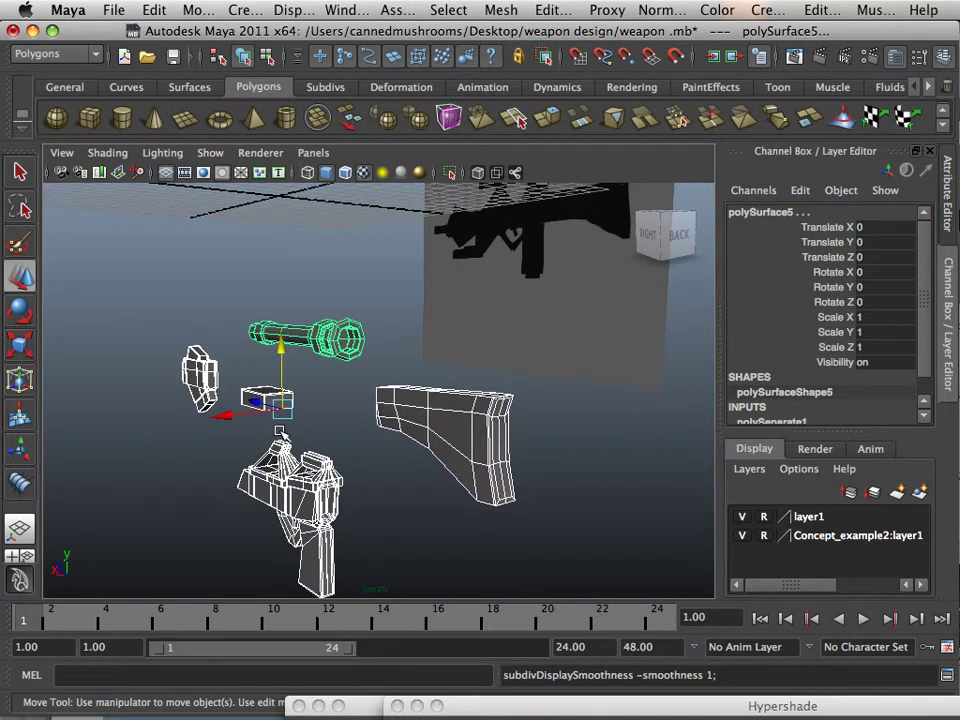
left_click_drag(281, 348, 281, 322)
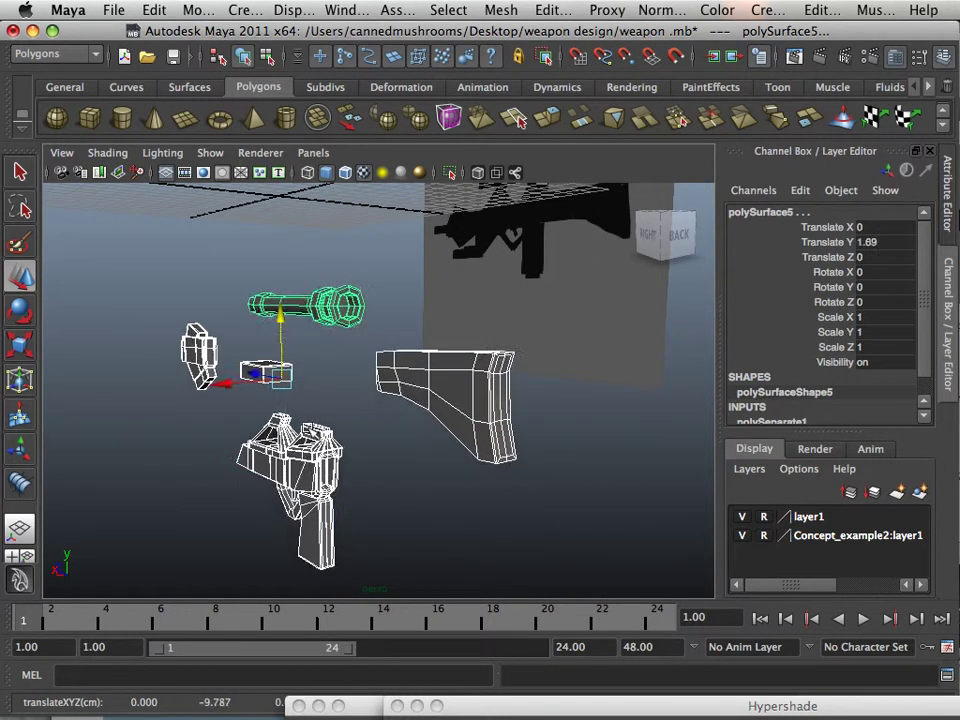
- Move the main body up to Translate Y 13.454 and the other four parts below the grid to about -8.55
left_click(286, 518)
left_click_drag(284, 431, 349, 292)
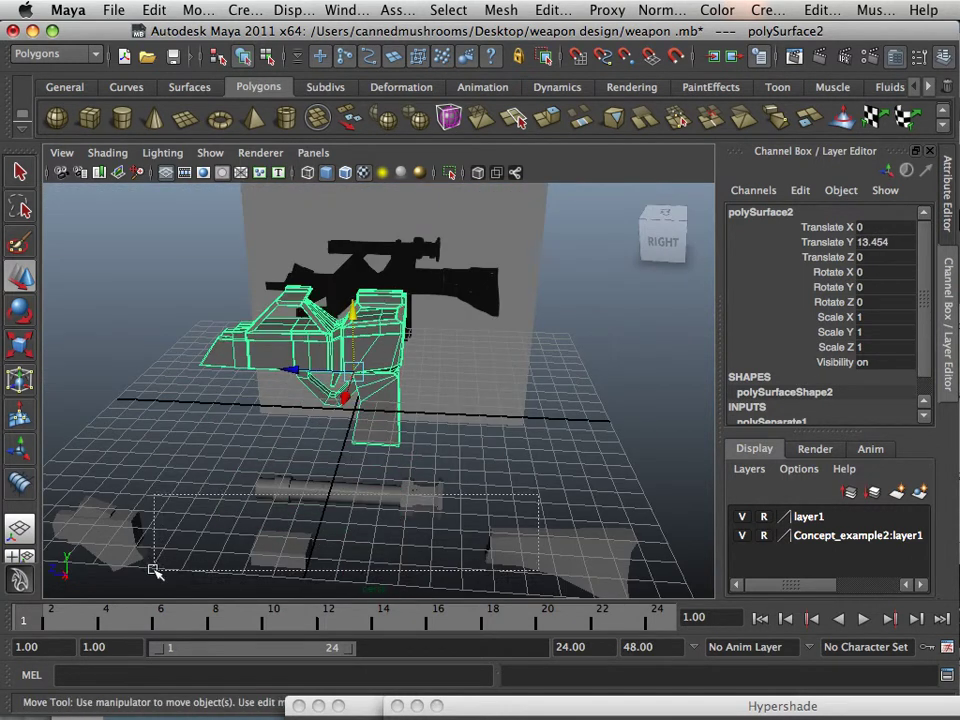
left_click_drag(152, 570, 174, 550)
left_click_drag(358, 515, 350, 682)
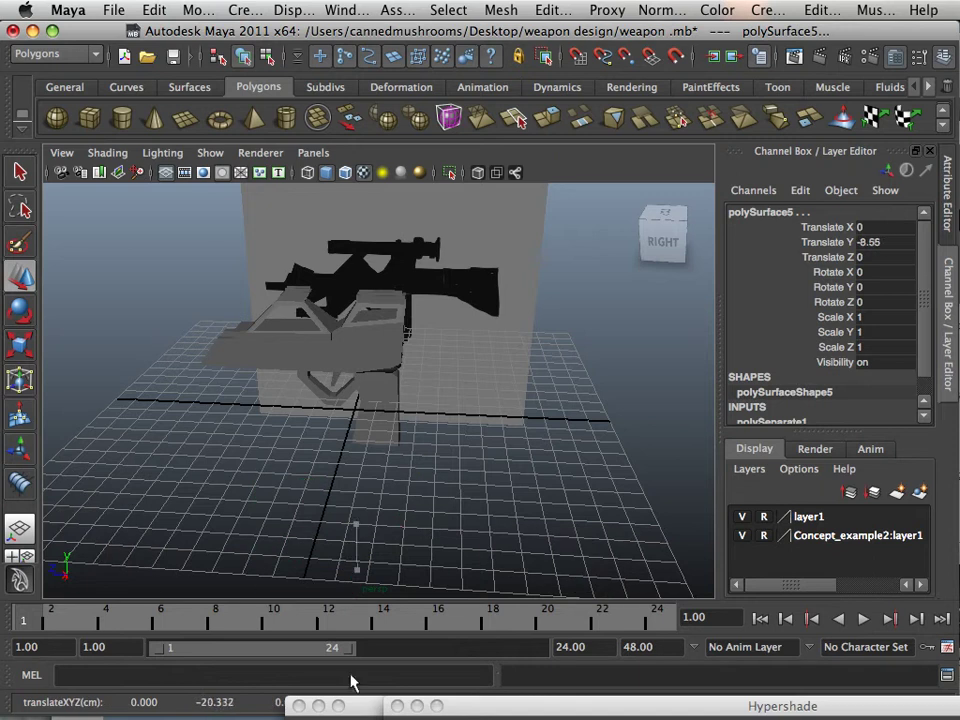
- Move the main body behind the reference plane to Translate X -2.03 and Translate Y 3.977
left_click_drag(383, 587, 350, 480, "alt")
middle_click_drag(350, 480, 349, 512, "alt")
left_click_drag(349, 512, 350, 540, "alt")
right_click_drag(350, 540, 425, 535, "alt")
middle_click_drag(335, 466, 409, 465, "alt")
left_click_drag(409, 465, 305, 465, "alt")
left_click(273, 395)
left_click_drag(166, 440, 262, 436)
left_click_drag(262, 436, 321, 497, "alt")
scroll(305, 492, "up", 3)
- Lower the main body to Translate Y 1.307 and show the rifle reference silhouette in the side view
key("space")
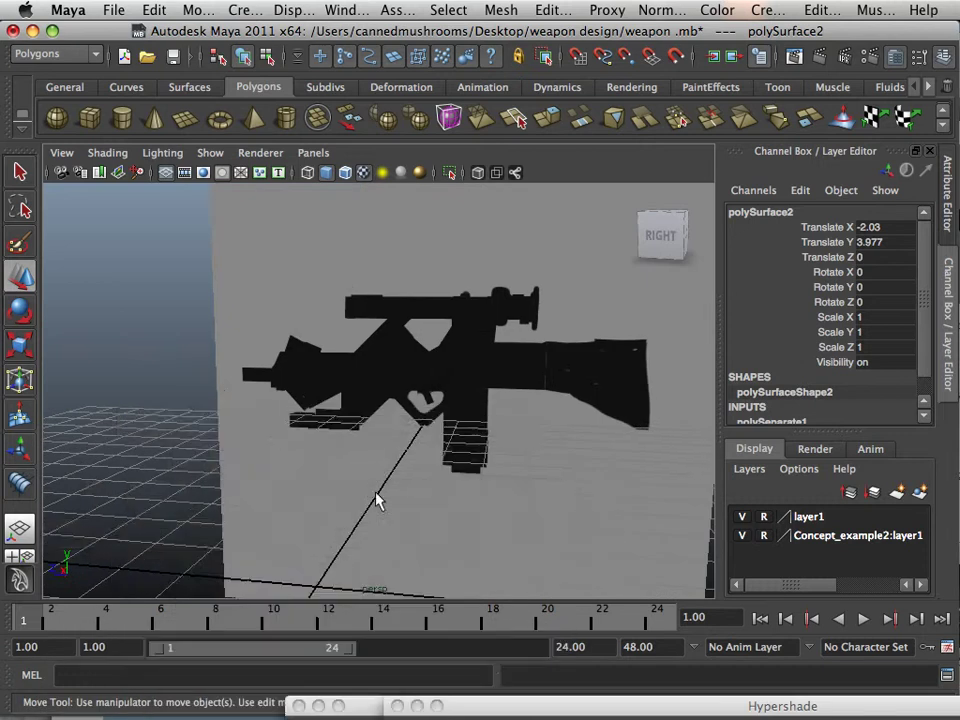
key("space")
key("space")
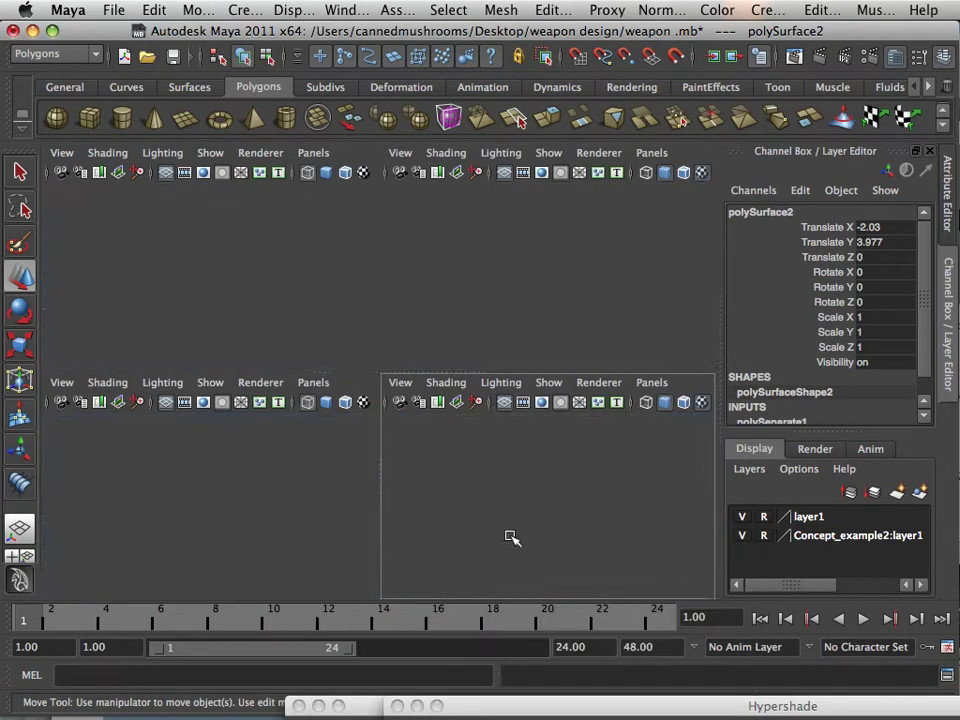
scroll(510, 537, "up", 4)
left_click_drag(380, 571, 366, 665)
middle_click_drag(265, 261, 311, 285, "alt")
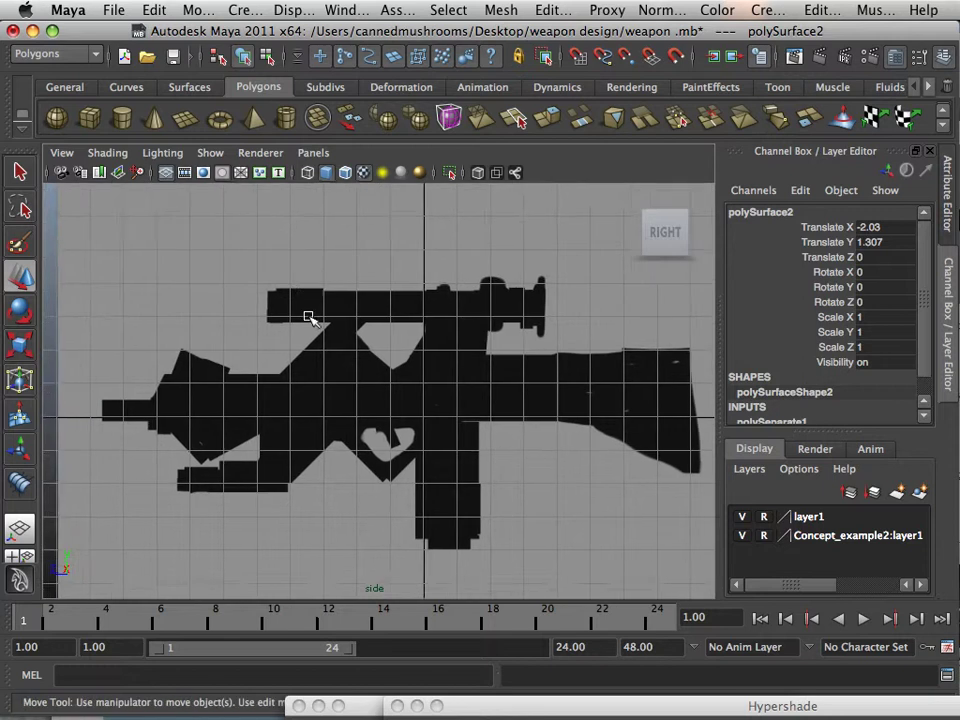
scroll(284, 362, "up", 3)
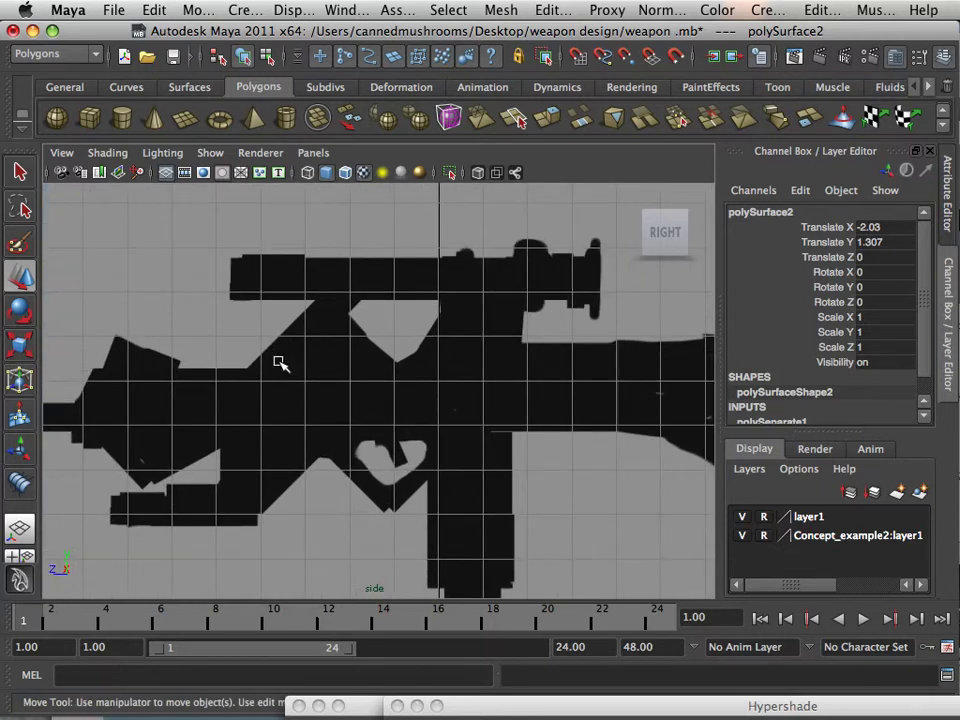
- Create a polygon cube and place it over the silhouette's body at Translate Y 0.823 and Translate Z -0.063
left_click(89, 122)
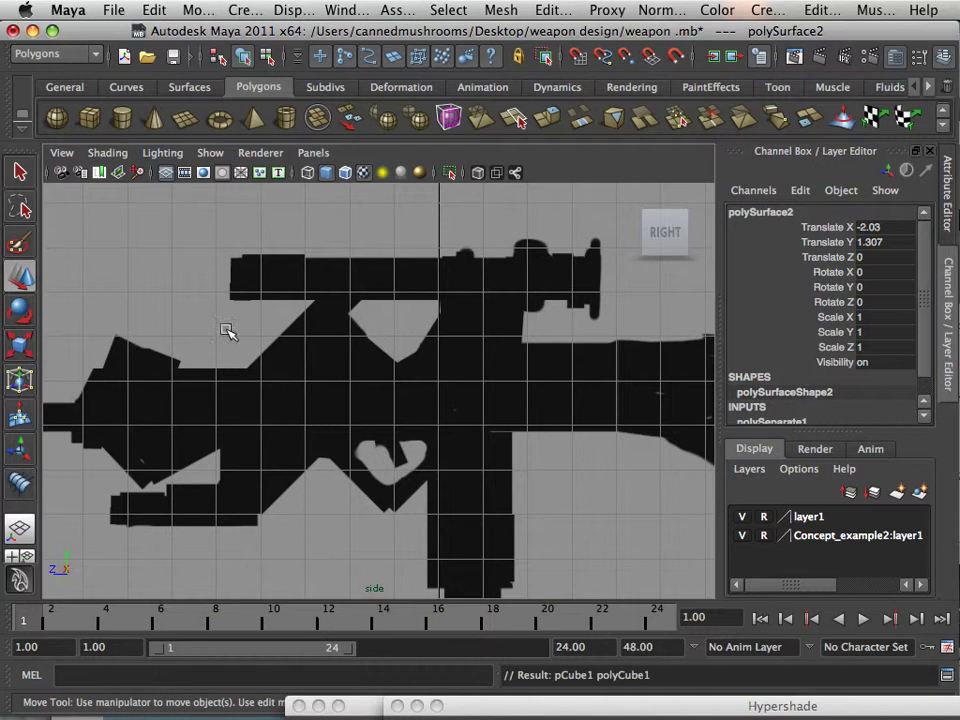
left_click(372, 424)
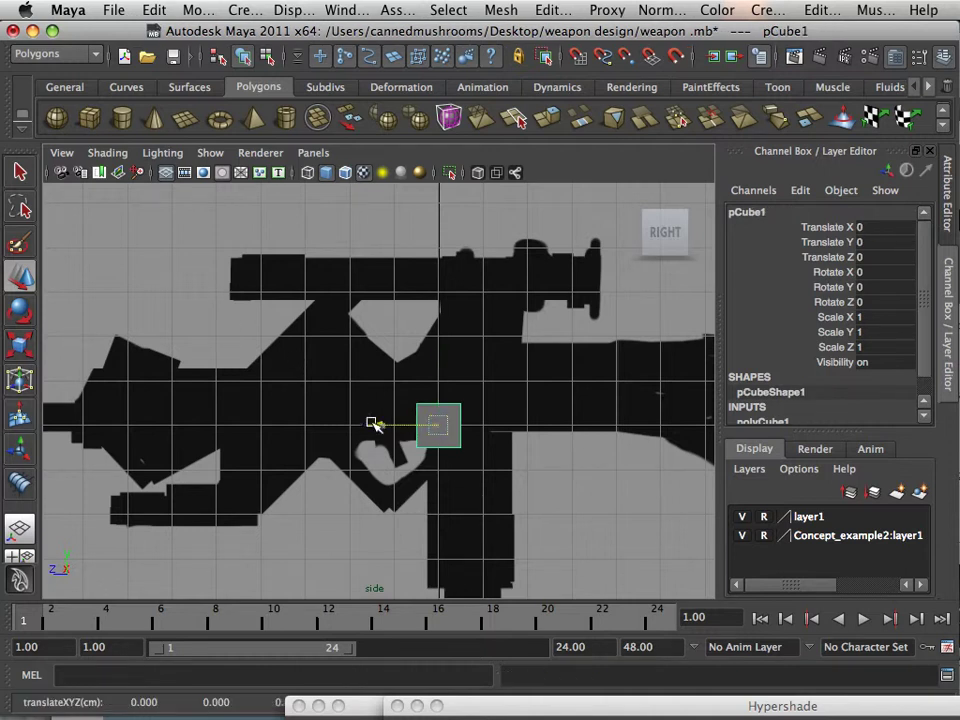
left_click_drag(444, 367, 450, 337)
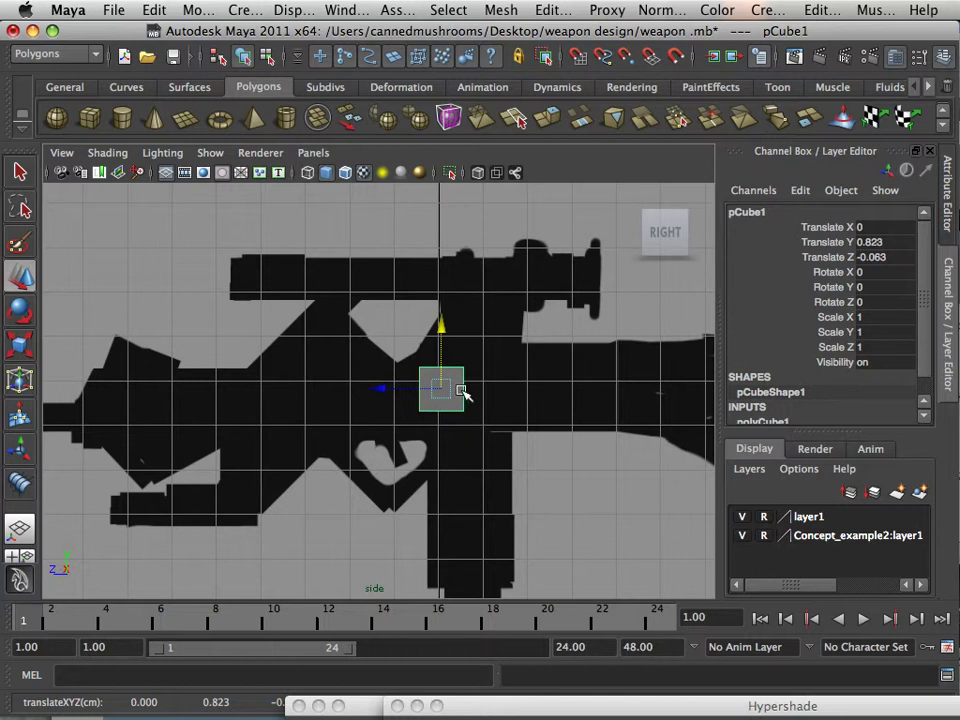
- Move the cube's front and rear corner vertices to stretch it over the silhouette's central body, from the muzzle section to the stock
right_click_drag(465, 346, 437, 345)
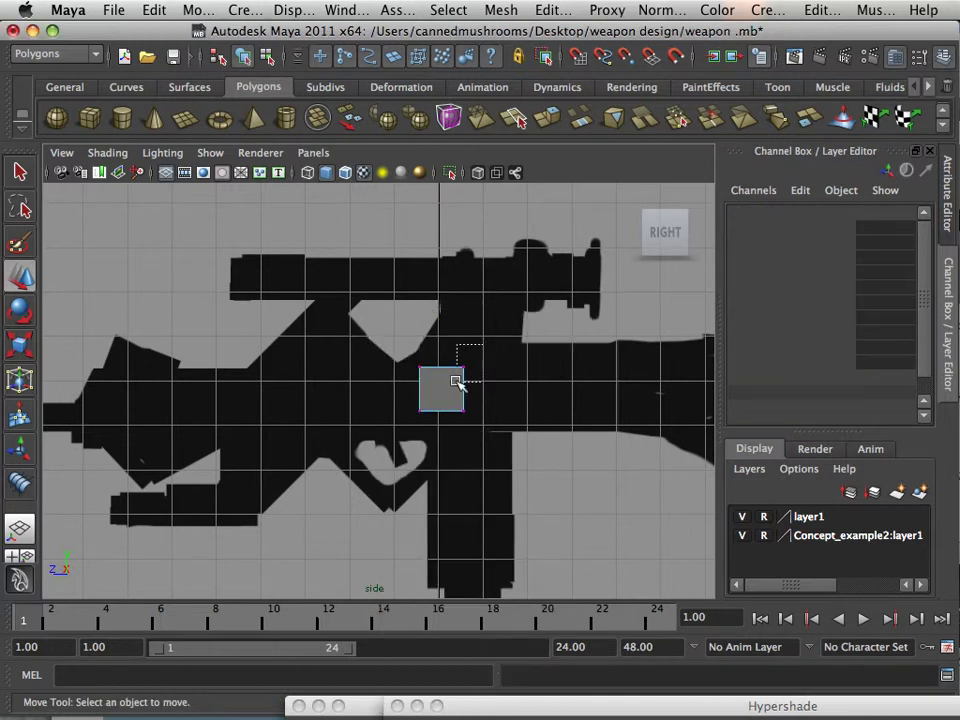
left_click_drag(454, 356, 525, 353)
left_click_drag(493, 396, 517, 435)
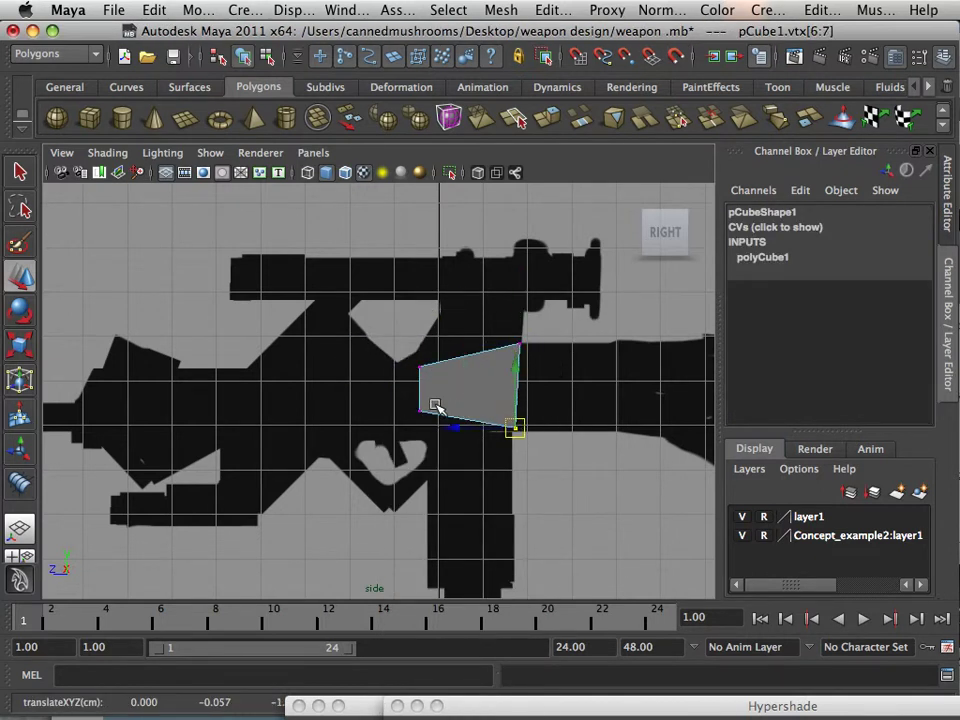
left_click_drag(436, 405, 228, 452)
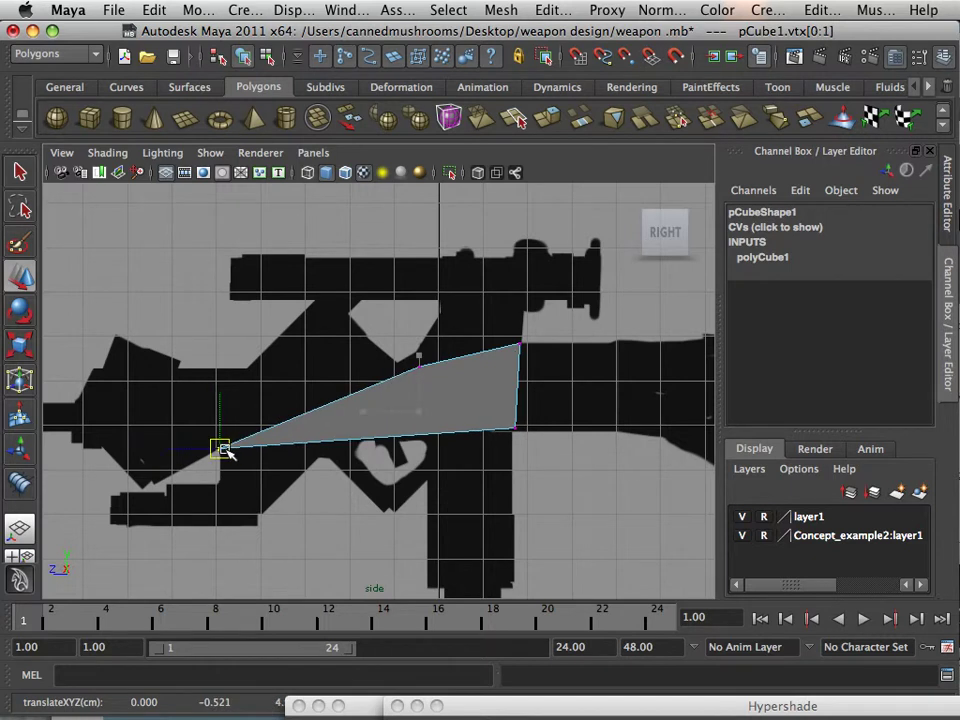
left_click_drag(375, 392, 242, 373)
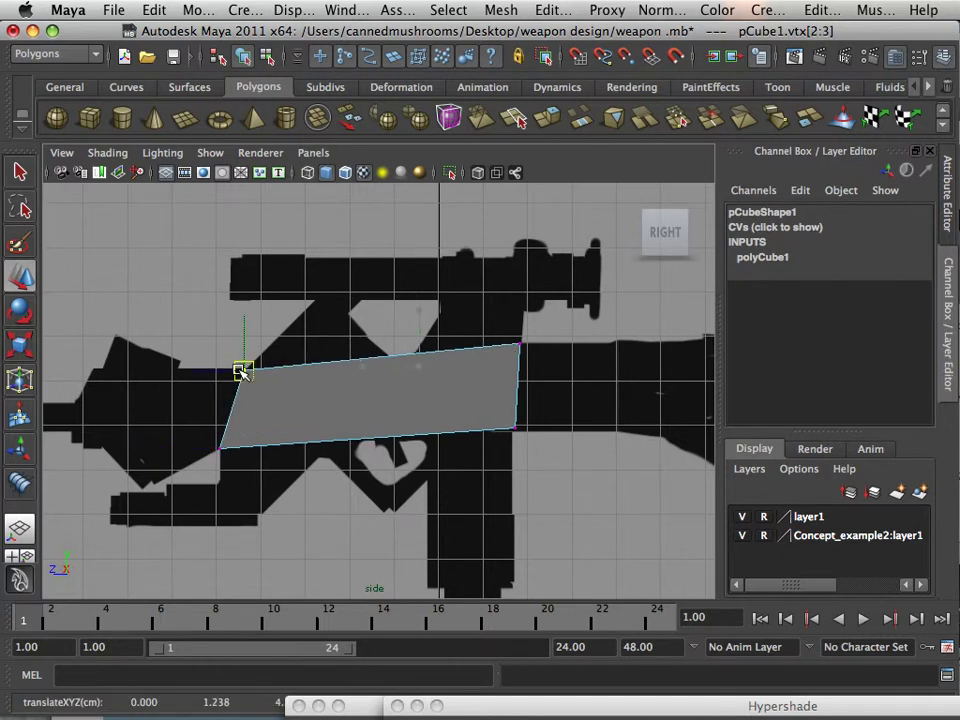
left_click(222, 450)
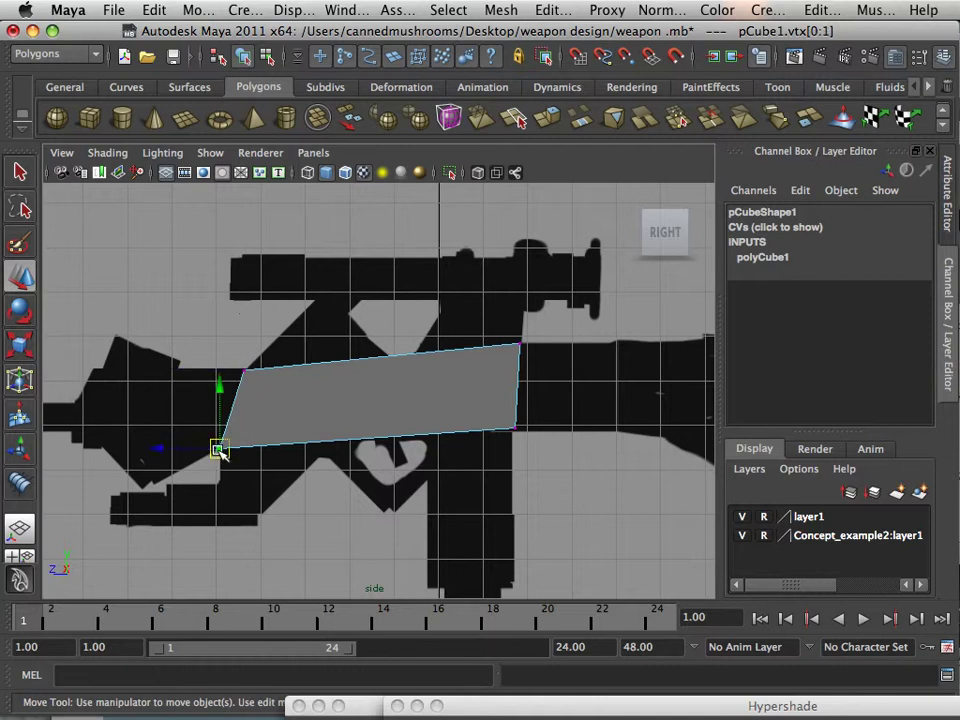
left_click_drag(221, 451, 229, 449)
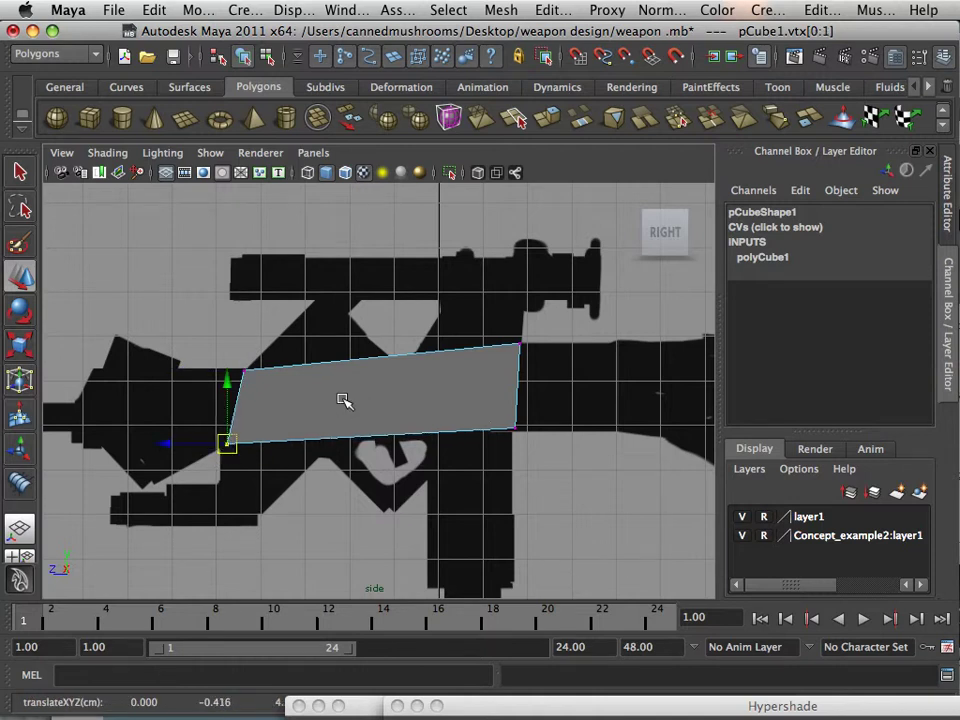
- Insert two vertical edge loops across the stretched cube, just below the V-shaped gap under the scope
middle_click_drag(343, 400, 382, 393, "alt")
scroll(350, 480, "up", 3)
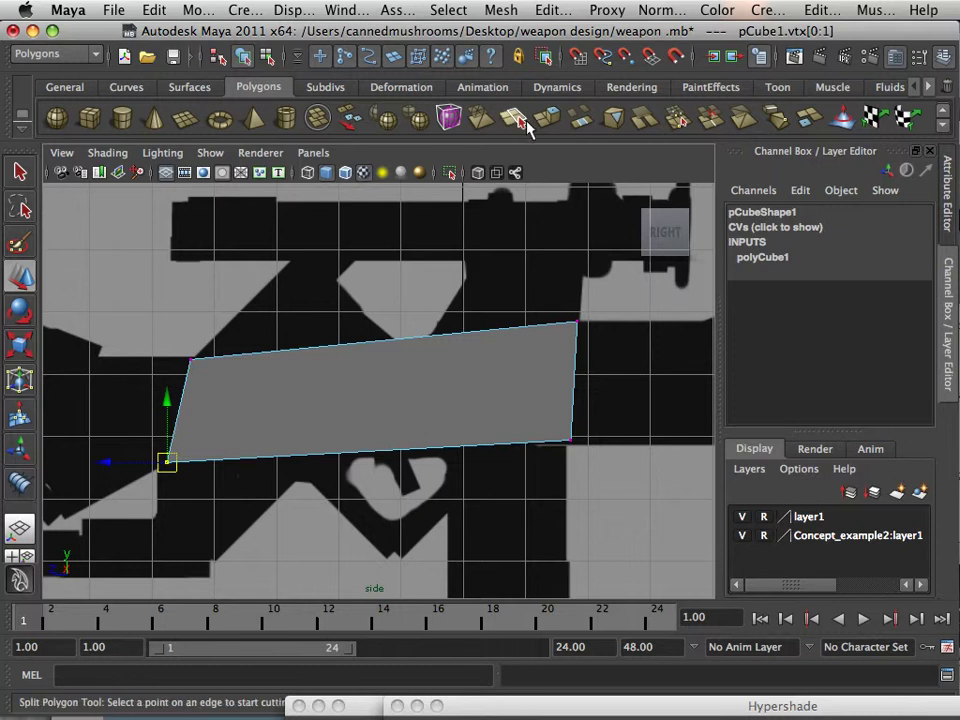
left_click(553, 10)
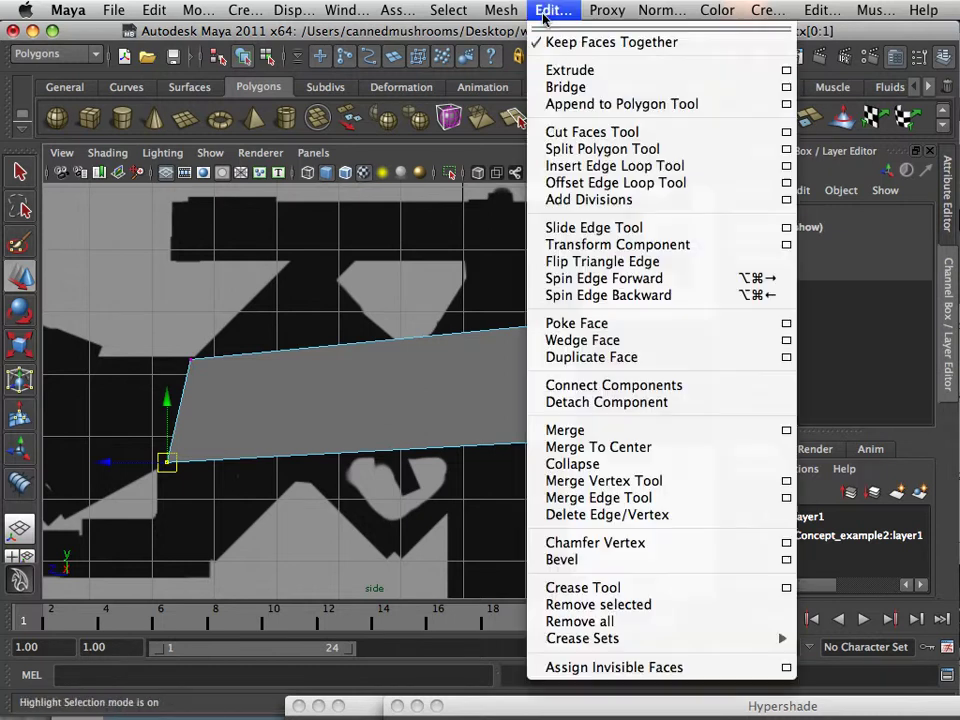
left_click(555, 166)
left_click_drag(434, 343, 436, 346)
left_click(397, 346)
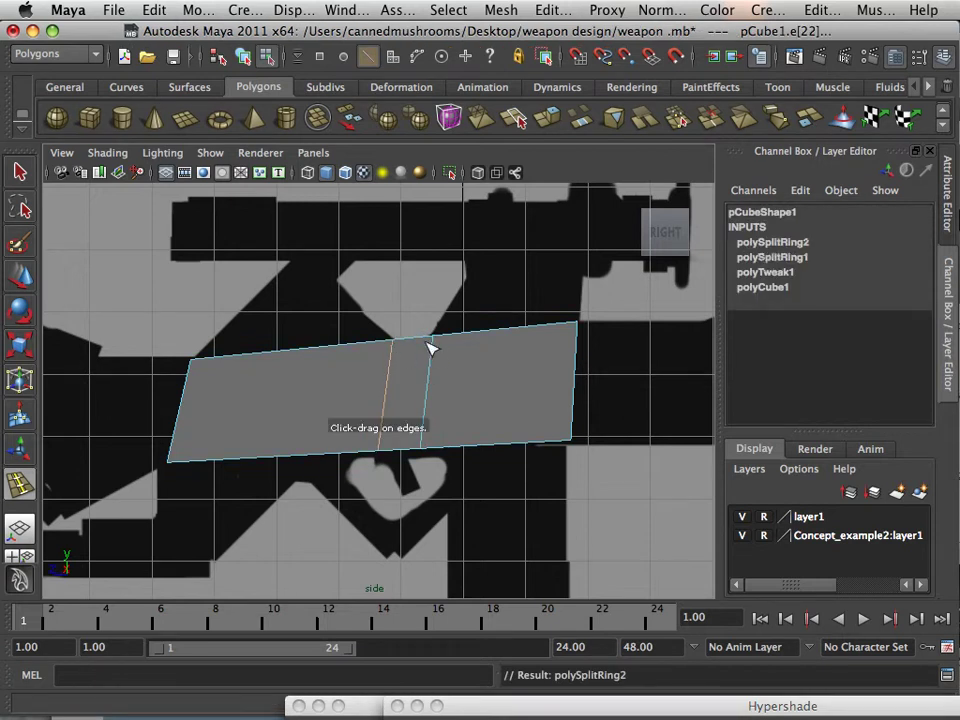
- Move the edge loops' upper vertices to the tip of the V-shaped gap and straighten the front loop by shifting its lower vertices rearward
left_click(19, 275)
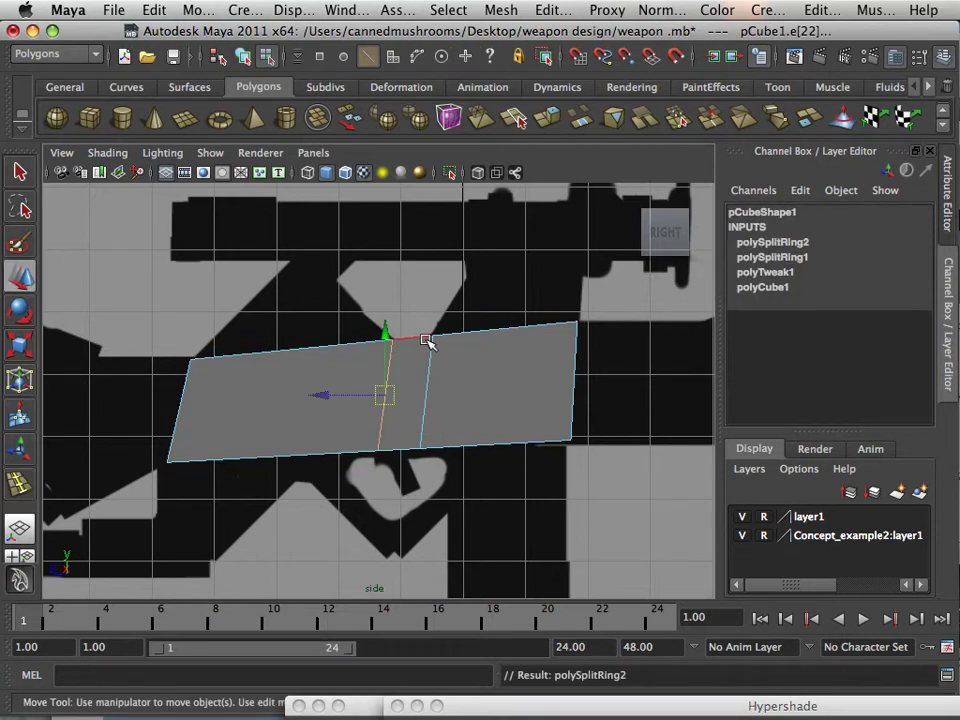
right_click_drag(427, 342, 355, 339)
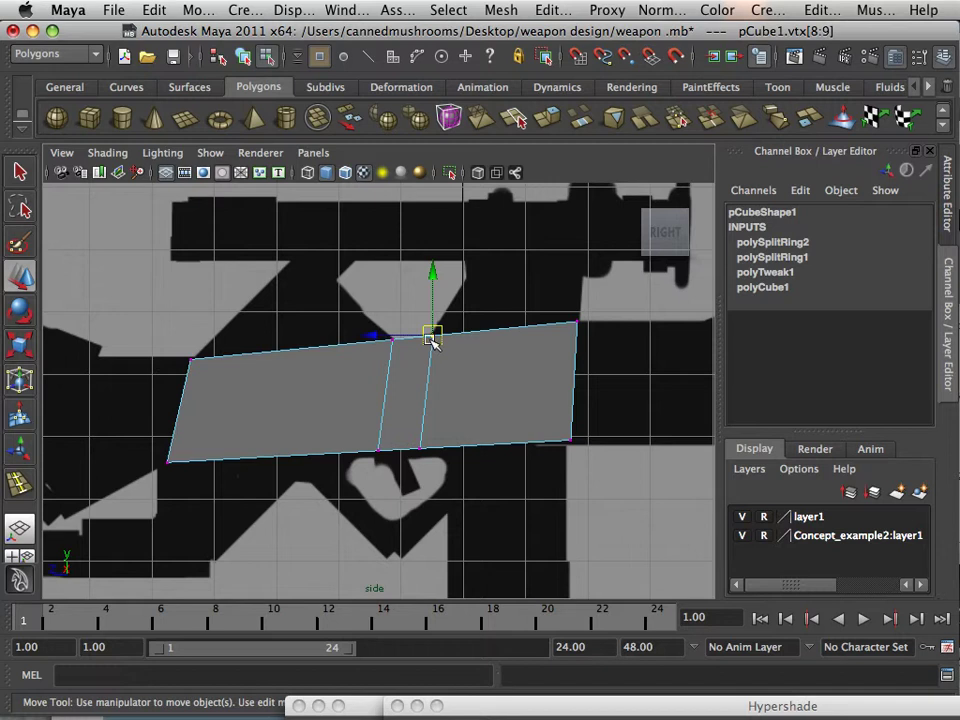
left_click_drag(432, 340, 408, 357)
left_click(392, 340)
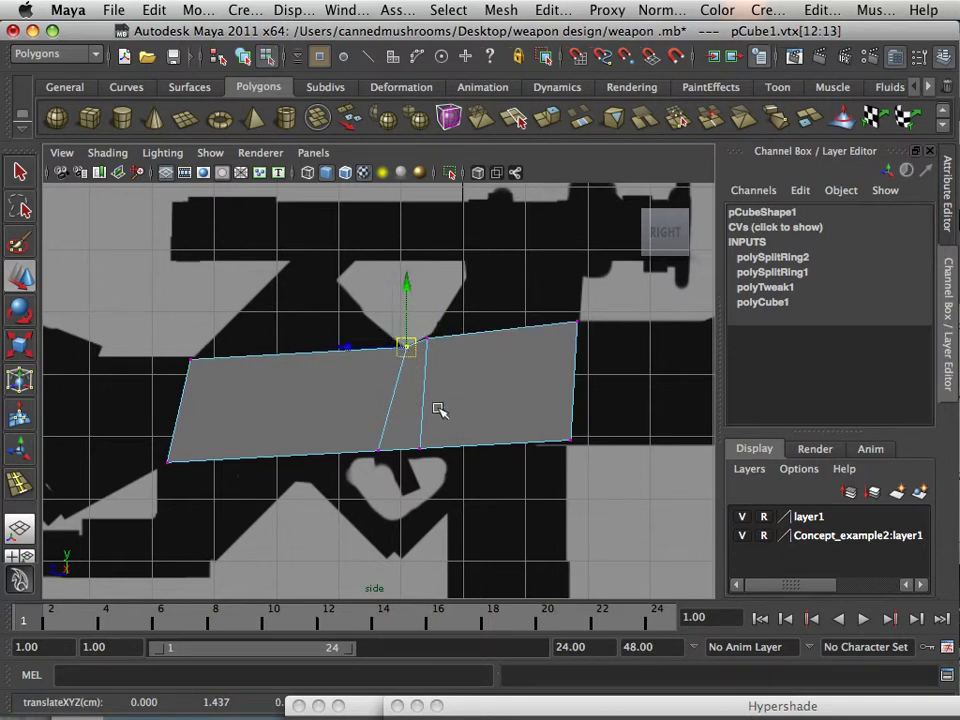
left_click(376, 451)
left_click_drag(325, 457, 340, 452)
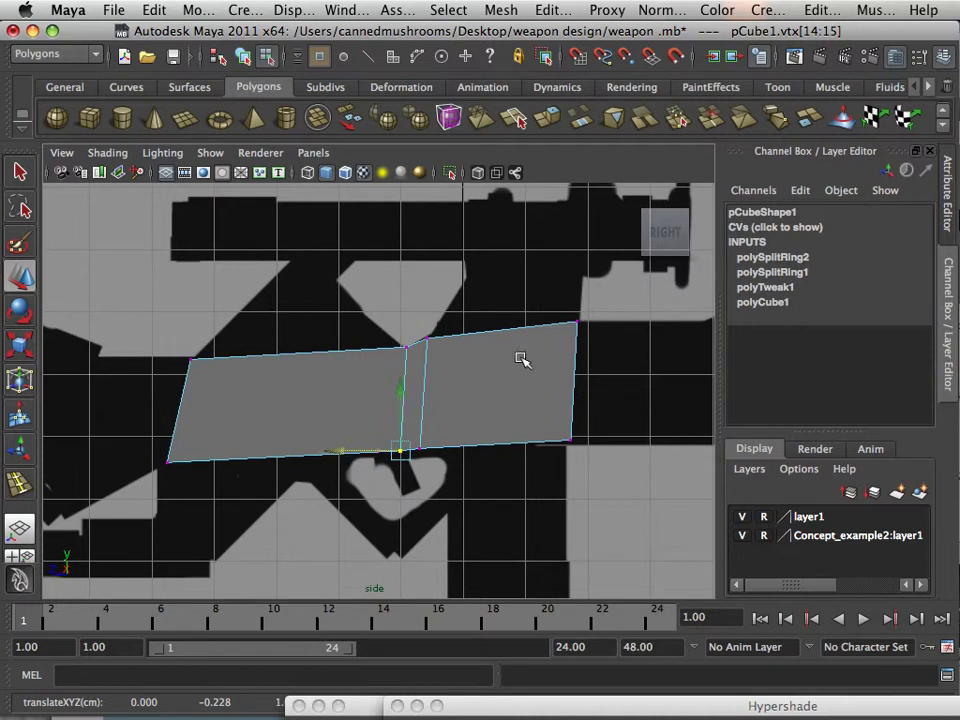
- Move the rear edge loop's vertices rearward and fit the rear corner vertices to the silhouette's rear section behind the V-shaped gap
left_click(592, 309)
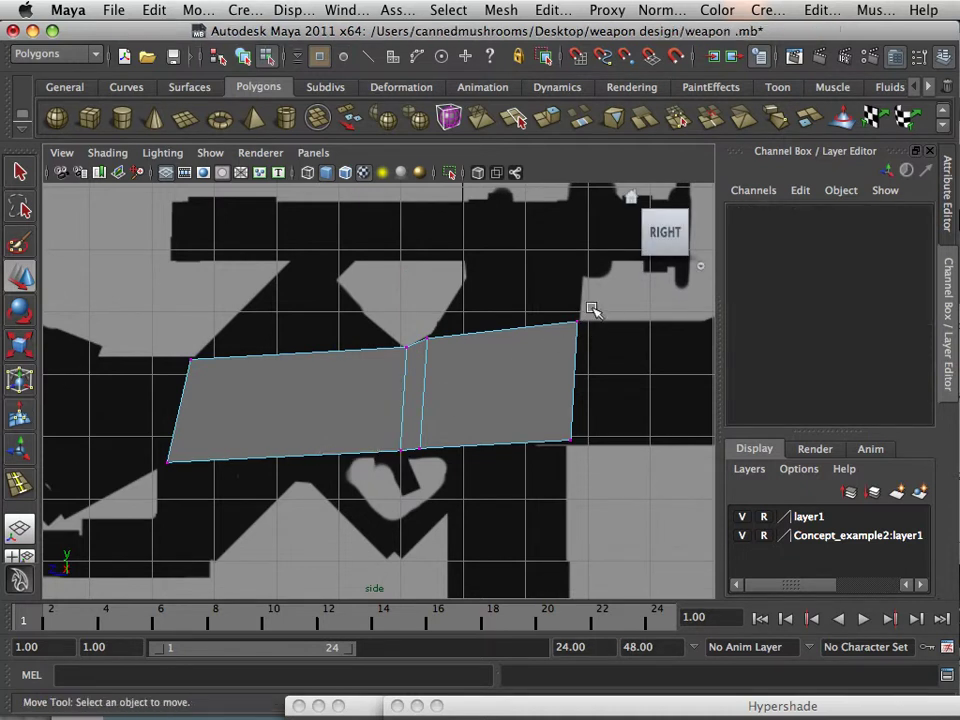
left_click_drag(543, 336, 592, 309)
mouse_move(580, 262)
left_mouse_down()
mouse_move(578, 281)
mouse_move(570, 279)
left_mouse_up()
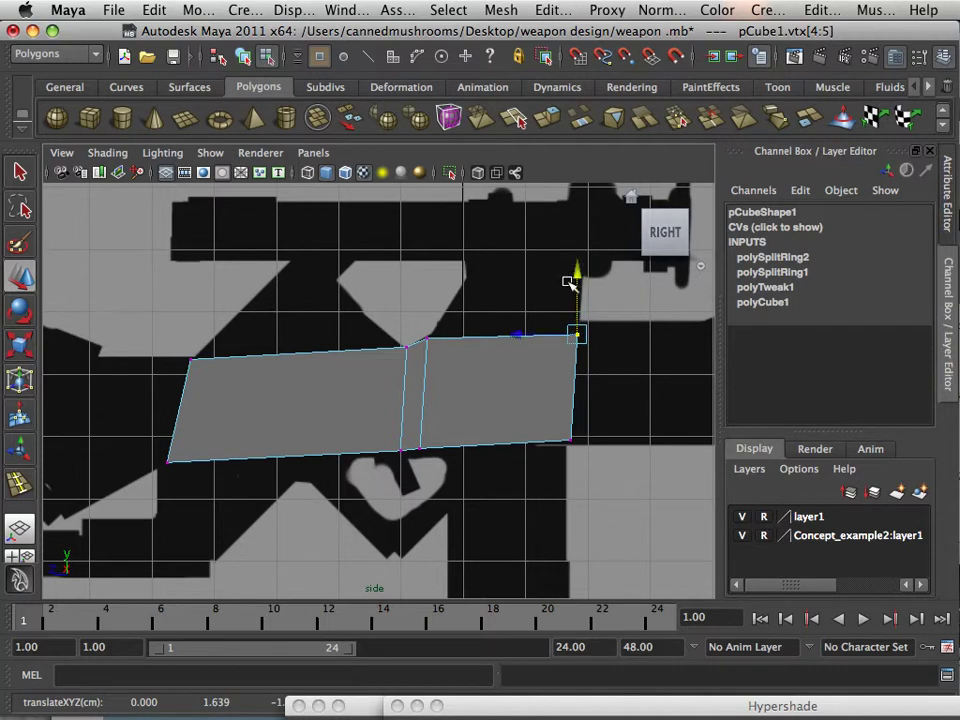
left_click_drag(420, 349, 439, 332)
left_click_drag(562, 350, 578, 268)
mouse_move(447, 446)
left_mouse_down()
mouse_move(408, 455)
mouse_move(452, 452)
left_mouse_up()
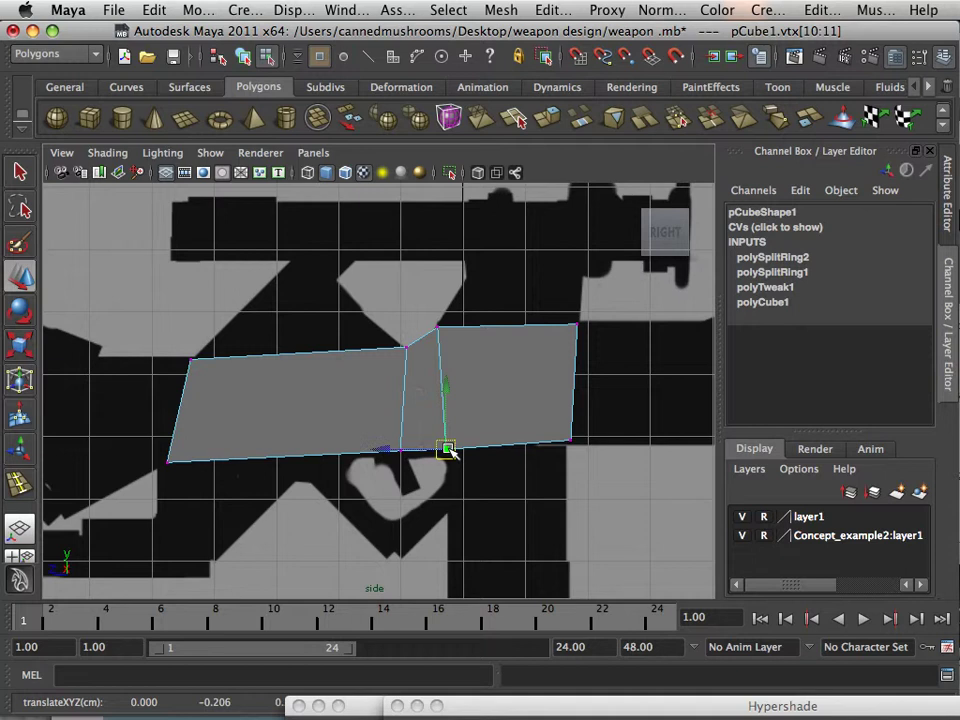
left_click_drag(578, 434, 562, 451)
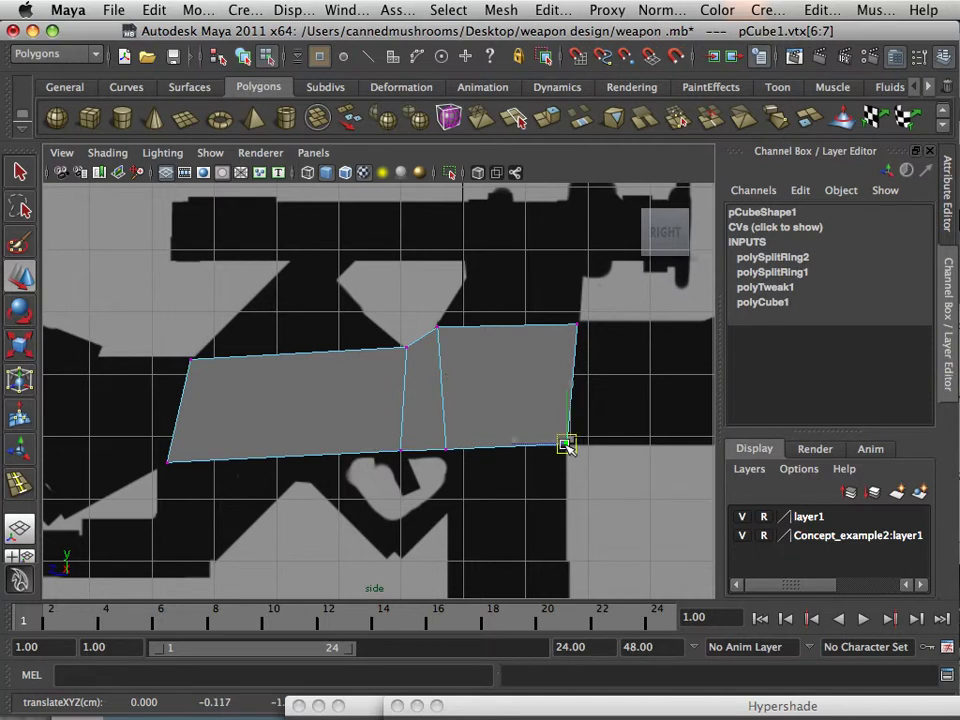
- Shift the front loop's lower vertices slightly forward and move the front corner vertices to make the body's front end vertical
left_click_drag(386, 440, 406, 458)
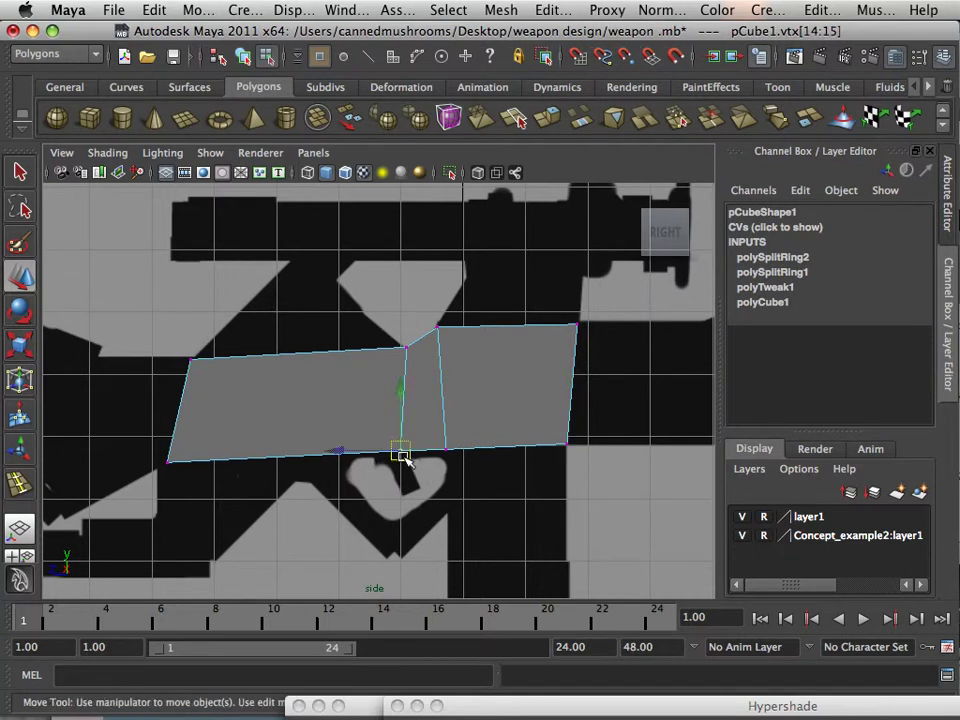
left_click_drag(176, 446, 160, 480)
mouse_move(167, 462)
left_mouse_down()
mouse_move(180, 461)
mouse_move(168, 467)
left_mouse_up()
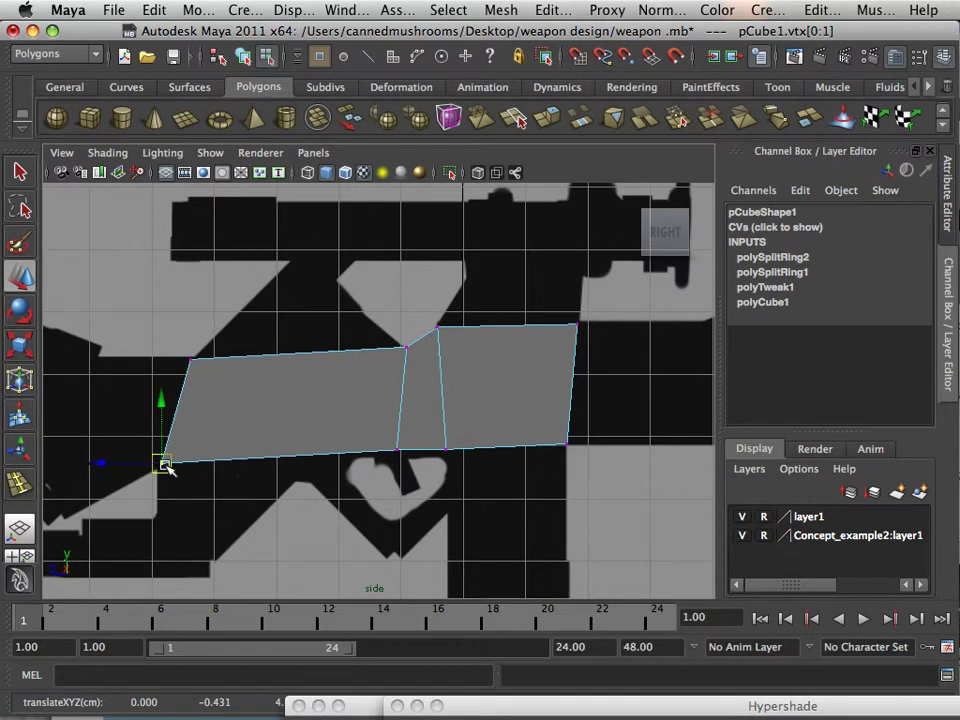
left_click_drag(176, 347, 108, 362)
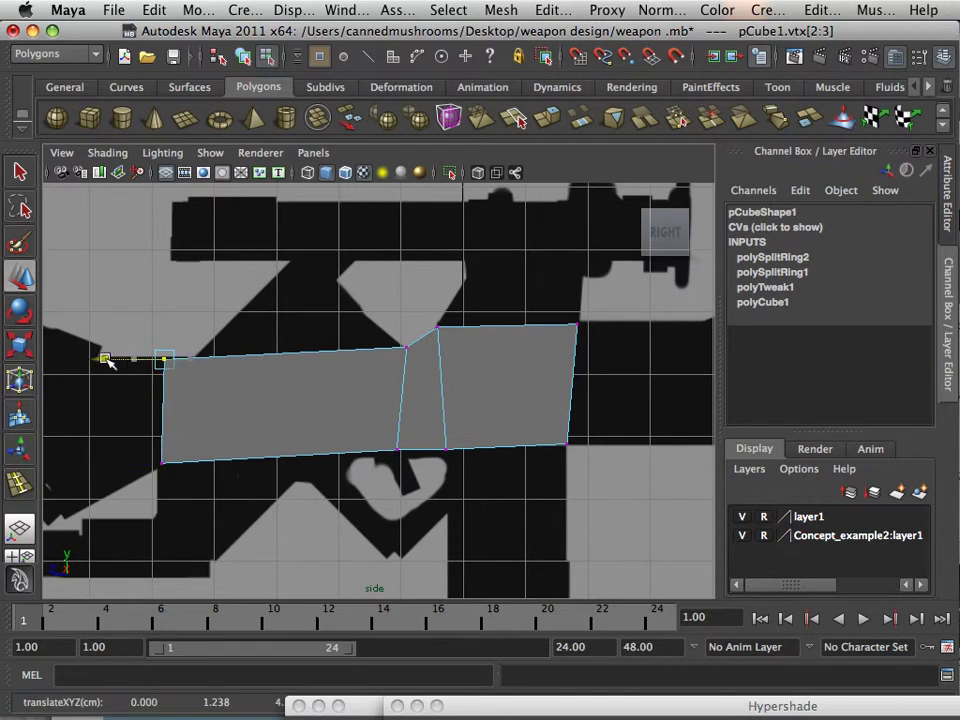
middle_click_drag(358, 447, 393, 455, "alt")
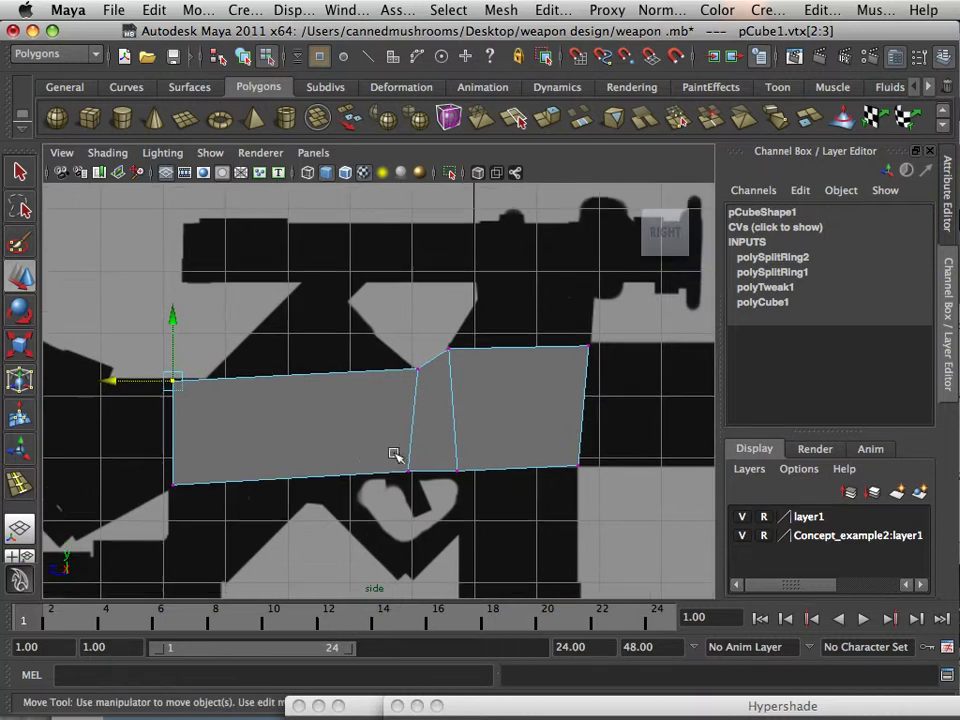
- Extrude the two top faces in front of and behind the sloped notch upward, almost to the scope's underside
key("space")
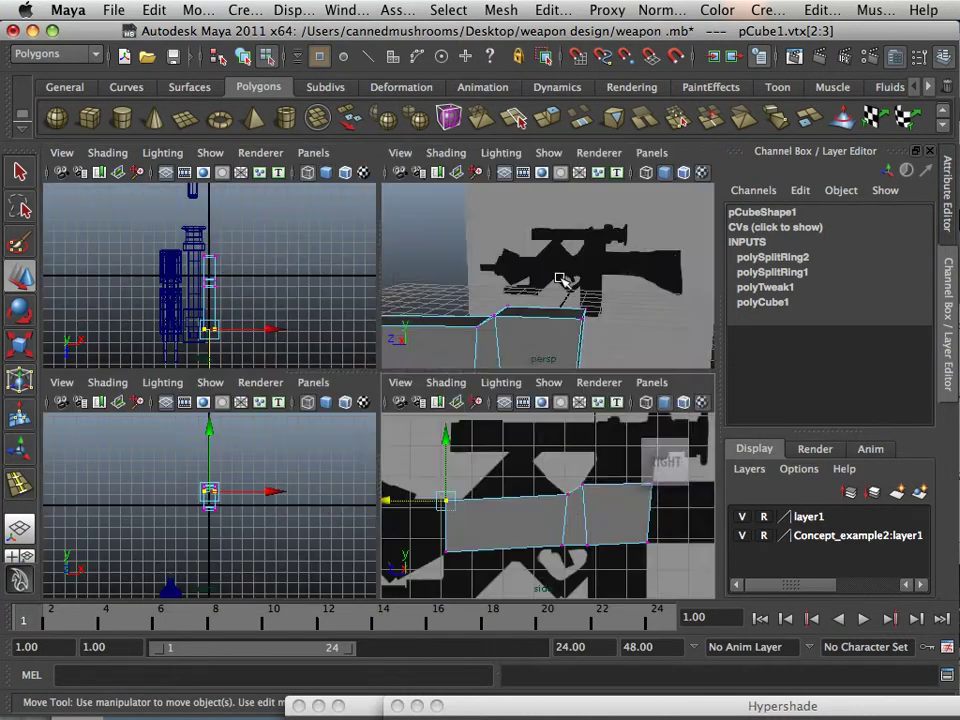
key("space")
key("space")
mouse_move(525, 326)
left_mouse_down("alt")
mouse_move(495, 371)
mouse_move(538, 301)
mouse_move(508, 326)
left_mouse_up("alt")
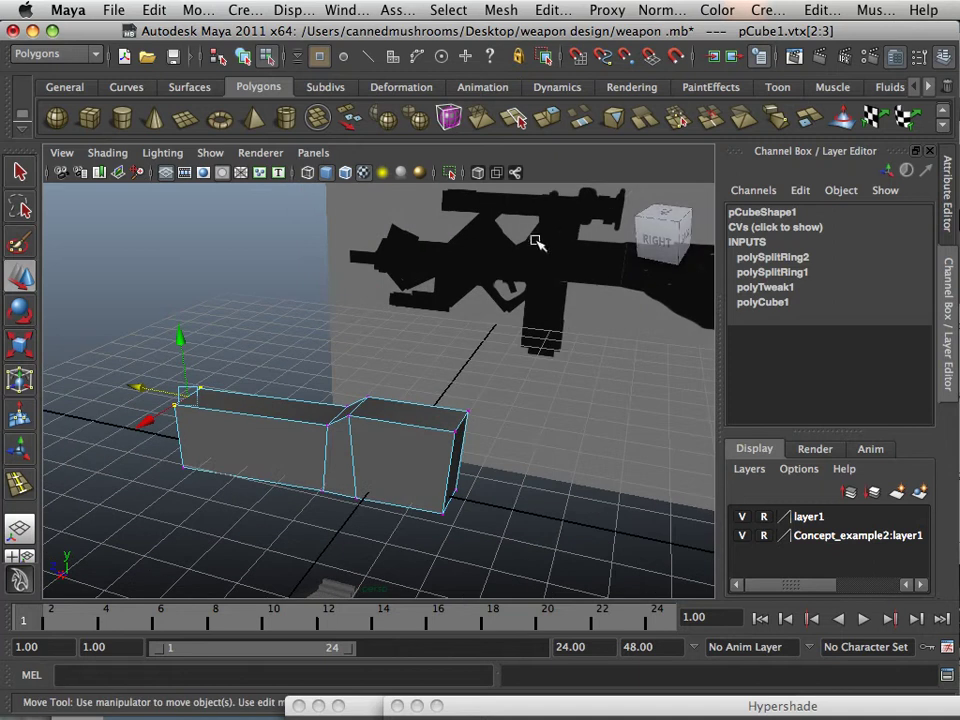
left_click_drag(484, 224, 459, 314, "alt")
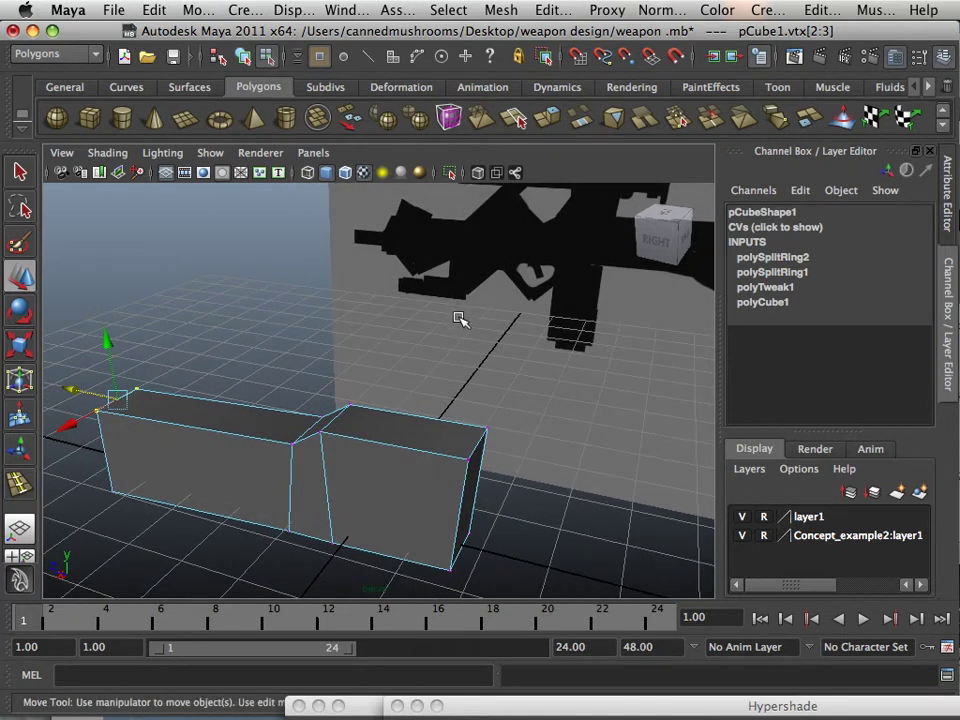
scroll(459, 314, "up", 3)
scroll(459, 314, "down", 2)
mouse_move(420, 356)
left_mouse_down("alt")
mouse_move(439, 347)
mouse_move(411, 372)
left_mouse_up("alt")
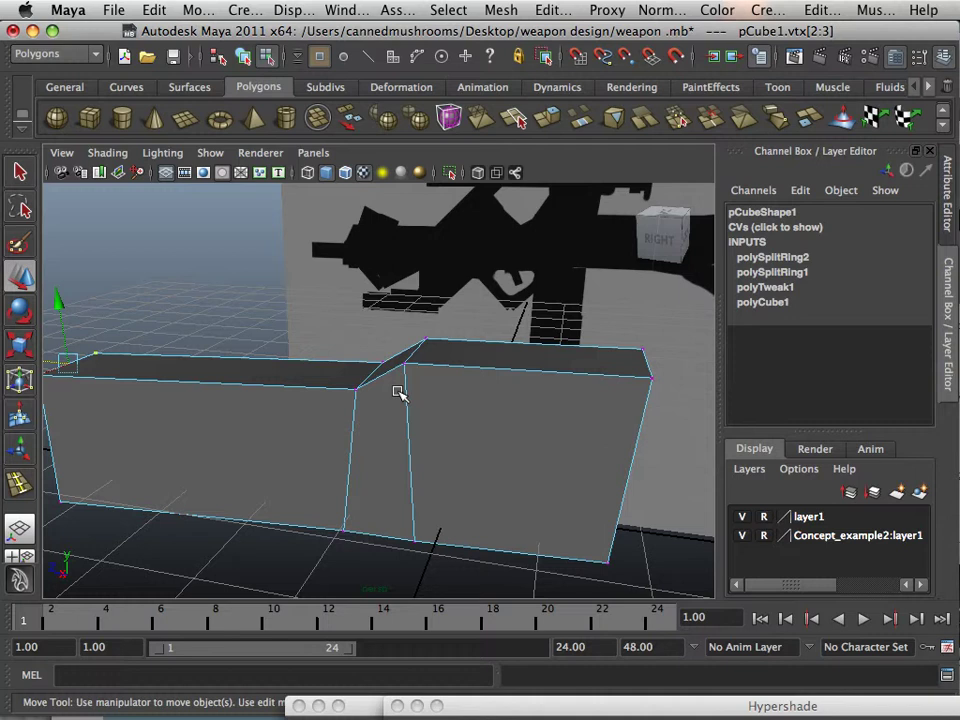
left_click_drag(396, 392, 403, 392, "alt")
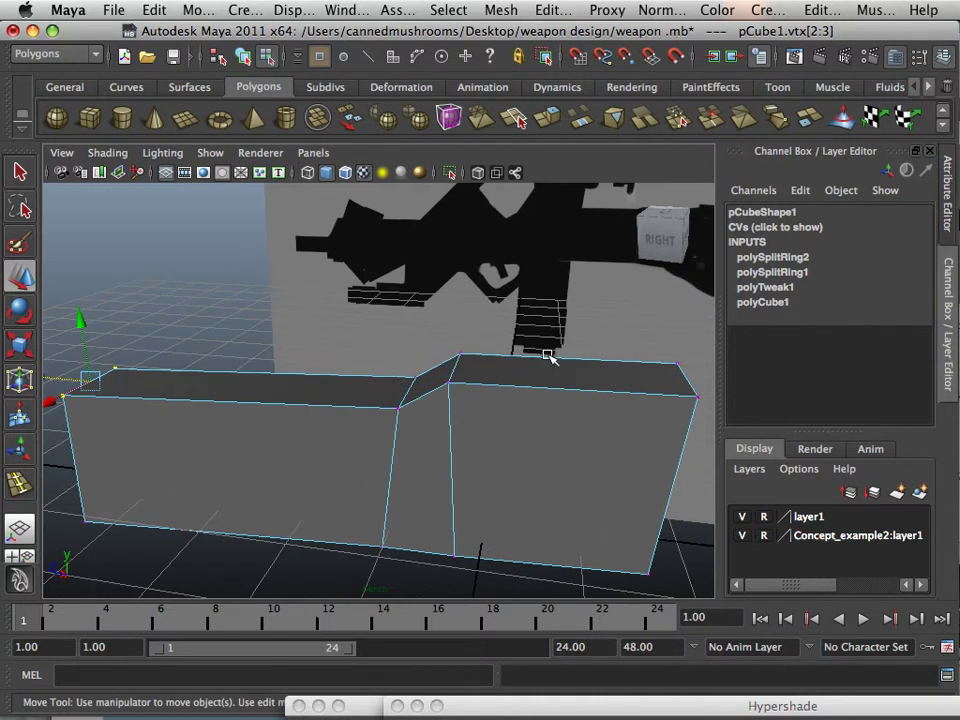
right_click_drag(537, 346, 588, 325)
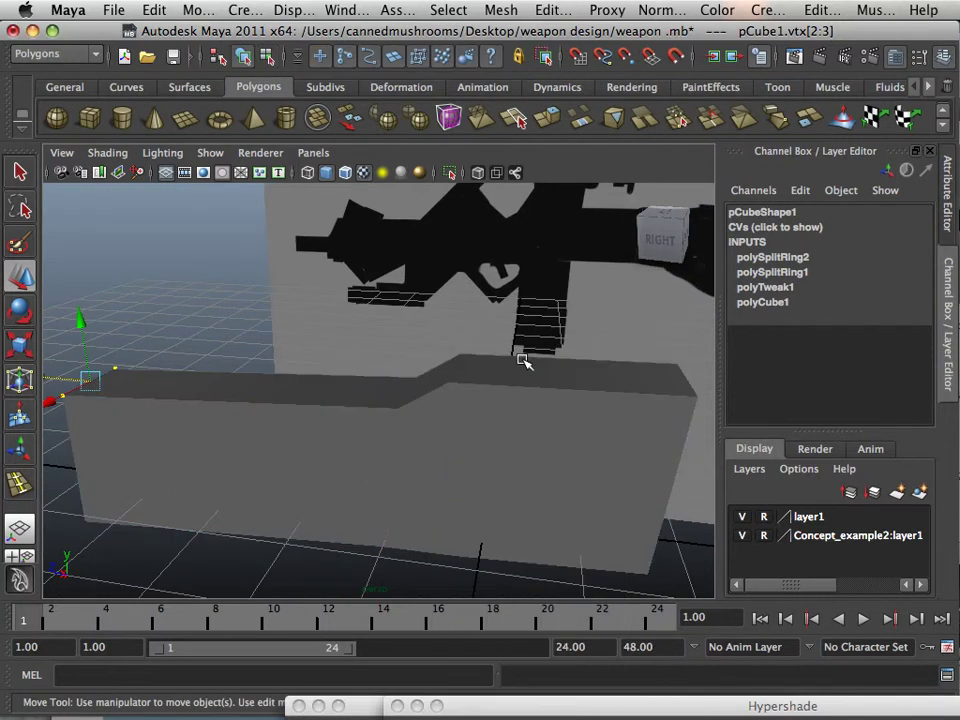
right_click_drag(521, 369, 523, 390)
left_click(521, 377)
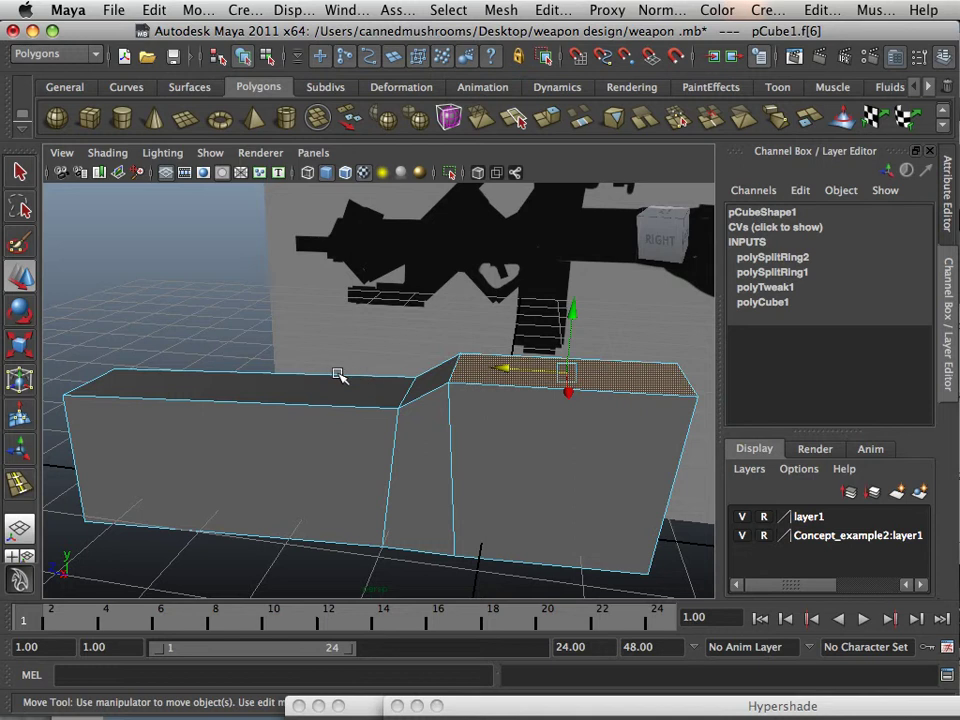
left_click(336, 386, "shift")
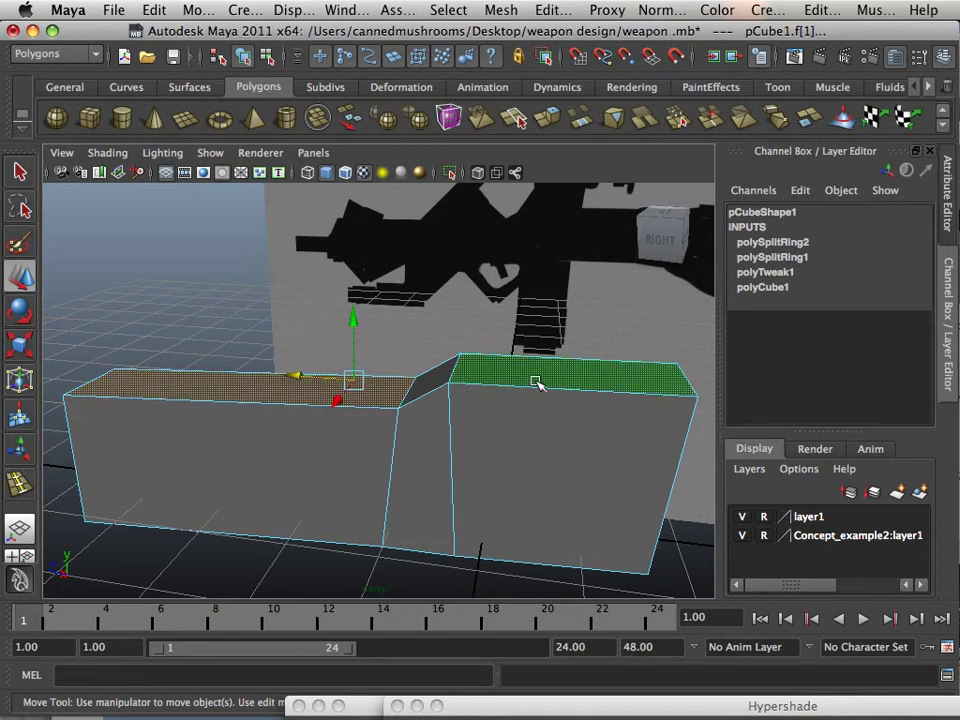
key("space")
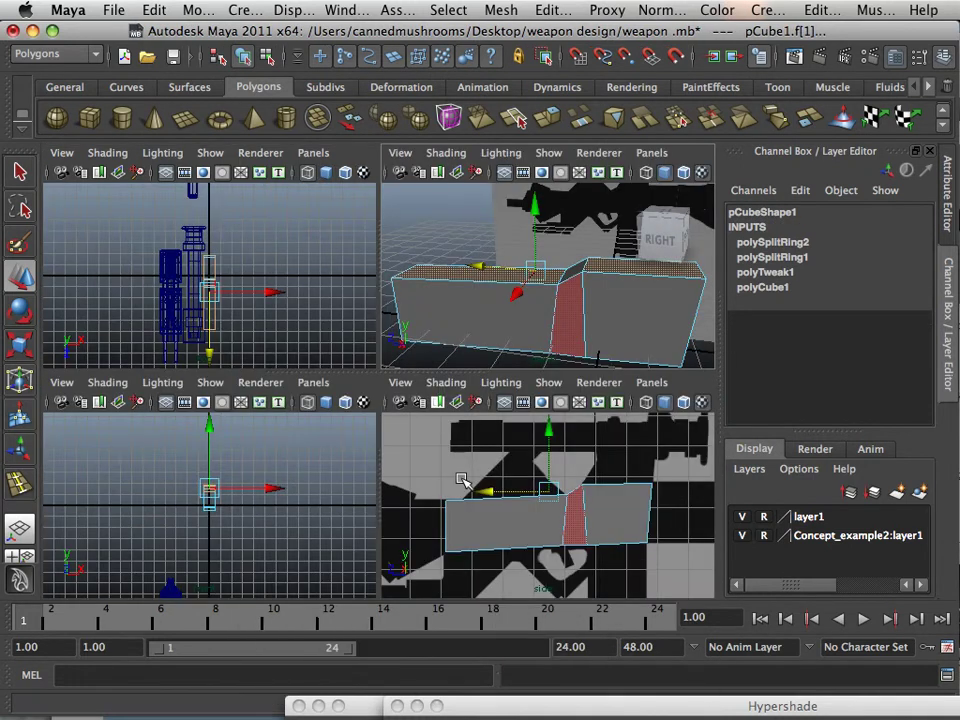
key("space")
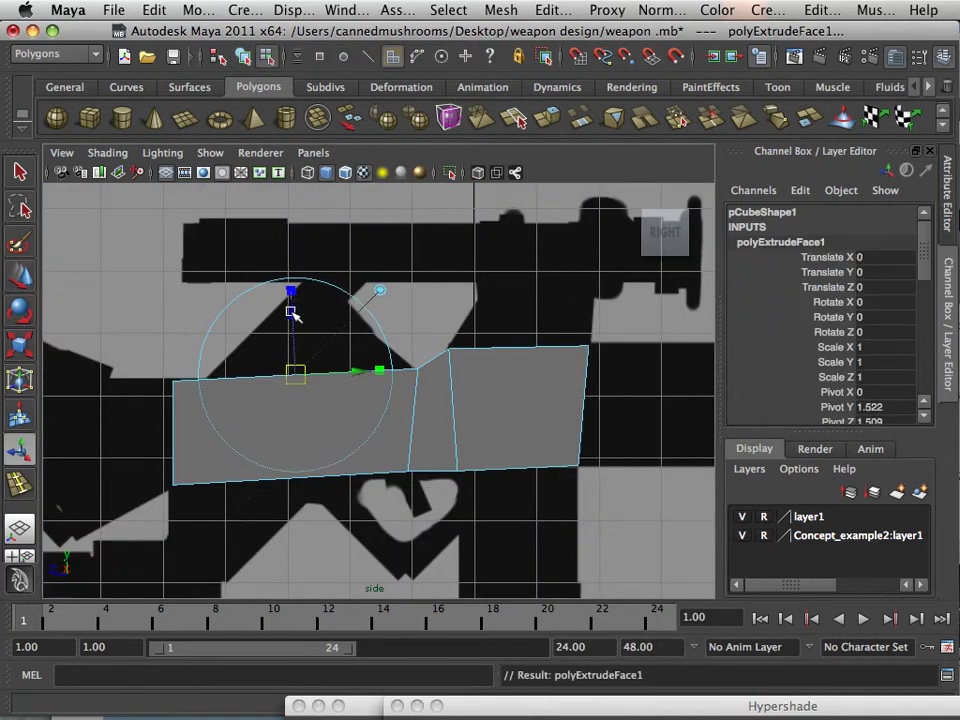
left_click_drag(291, 313, 311, 227)
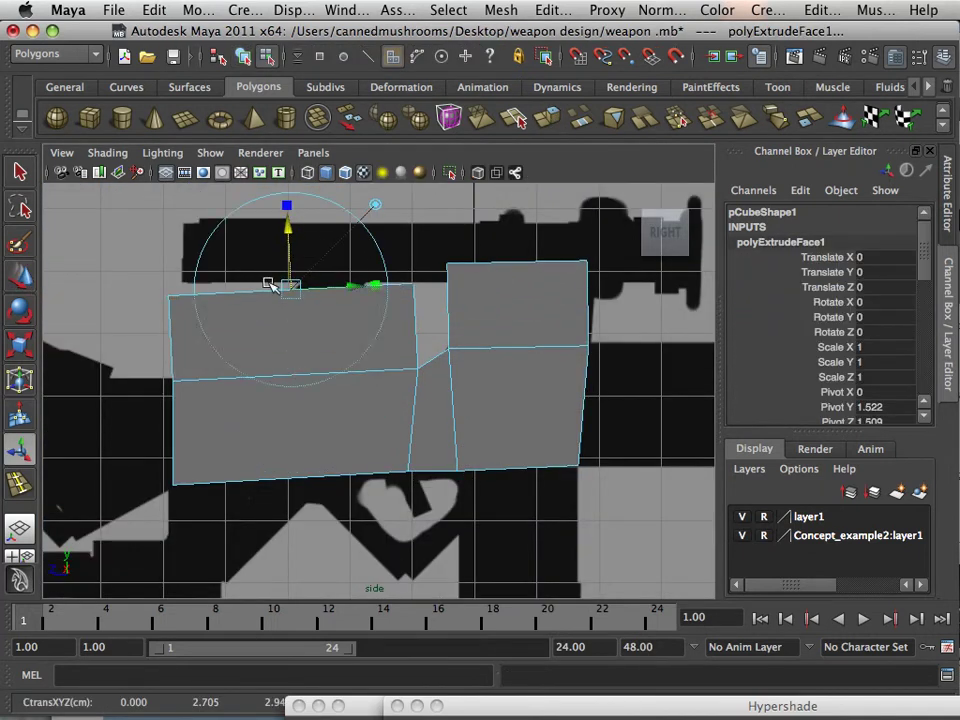
- Move the rear extrusion's upper vertices down and rearward to follow the rear scope mount and the gap's slanted rear edge
right_click_drag(523, 307, 450, 300)
left_click_drag(557, 275, 592, 255)
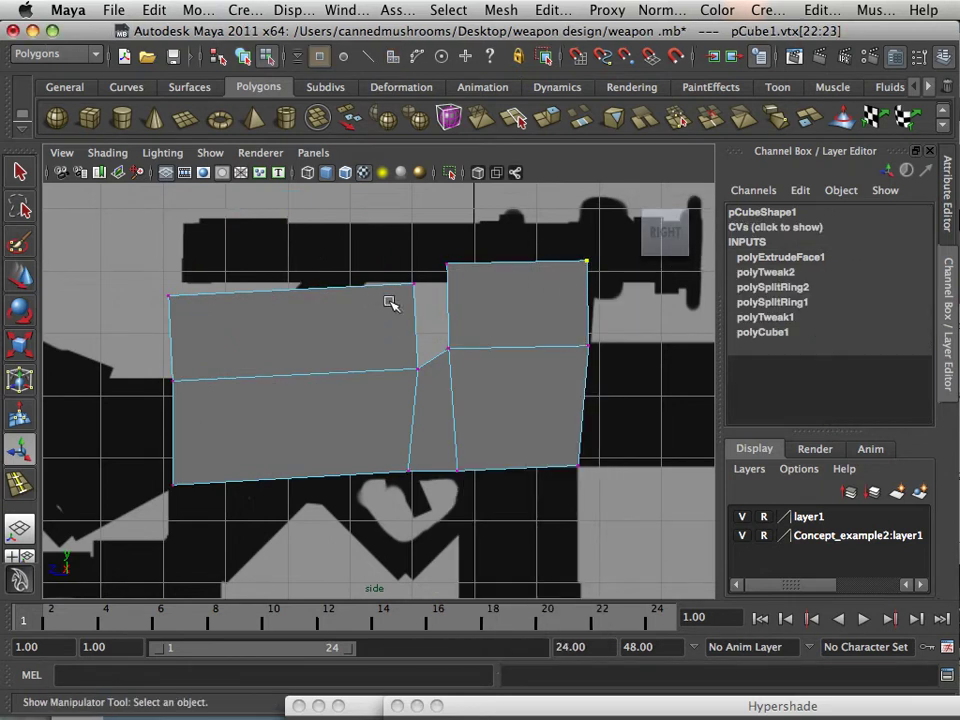
key("w")
left_click_drag(589, 261, 598, 300)
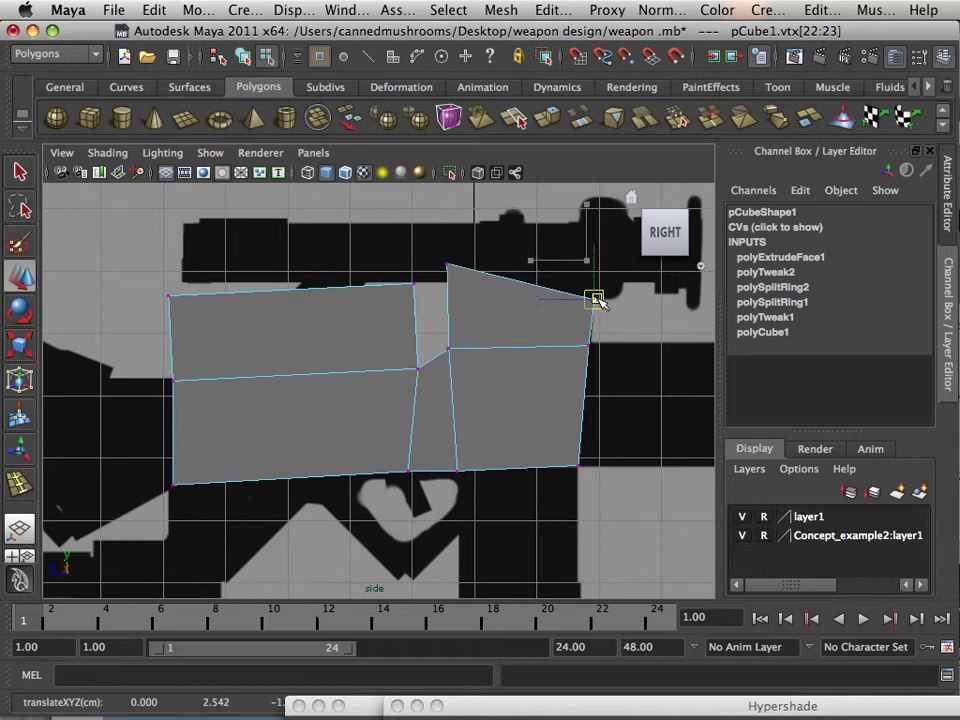
left_click(448, 266)
left_click_drag(448, 266, 478, 305)
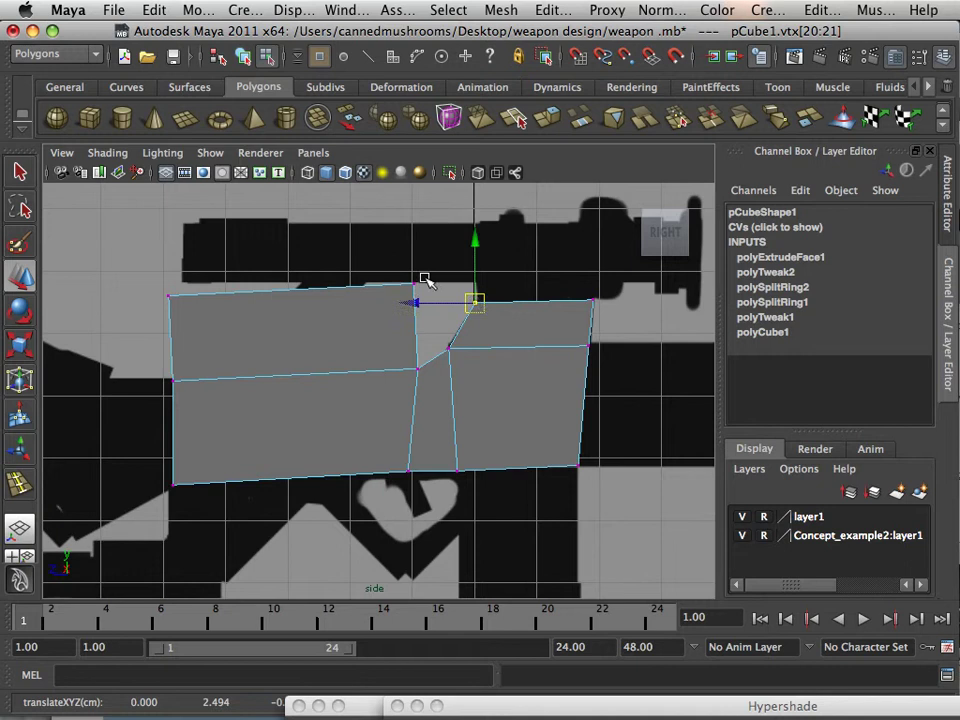
- Taper the front extrusion's upper vertices to the front scope mount and shift the body's front end rearward to the slope's foot
left_click_drag(422, 279, 350, 302)
left_click(168, 296)
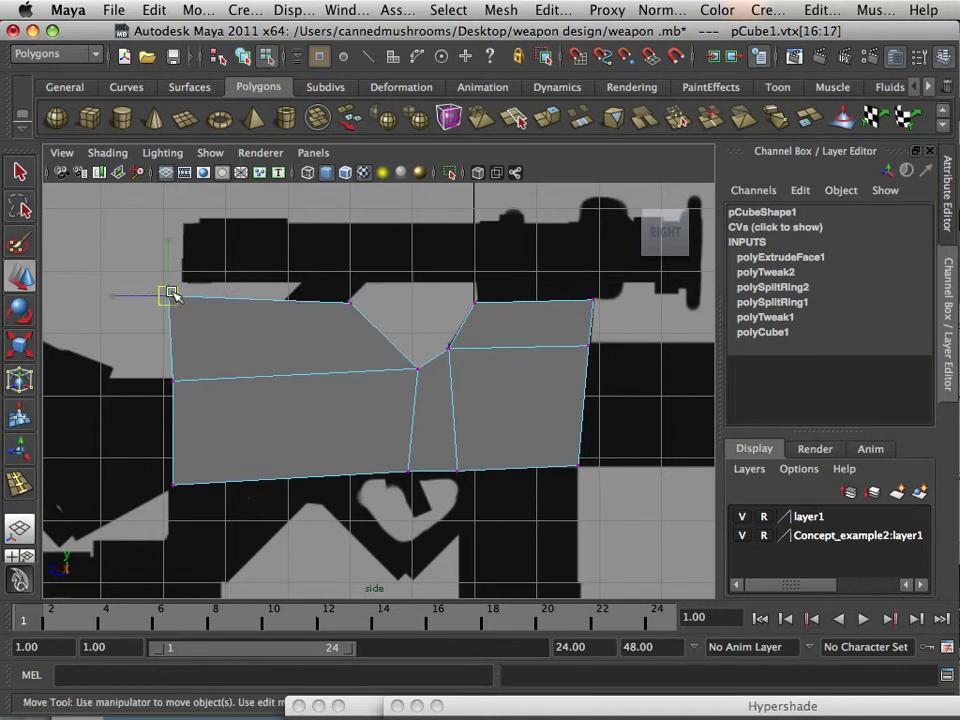
left_click_drag(168, 296, 279, 303)
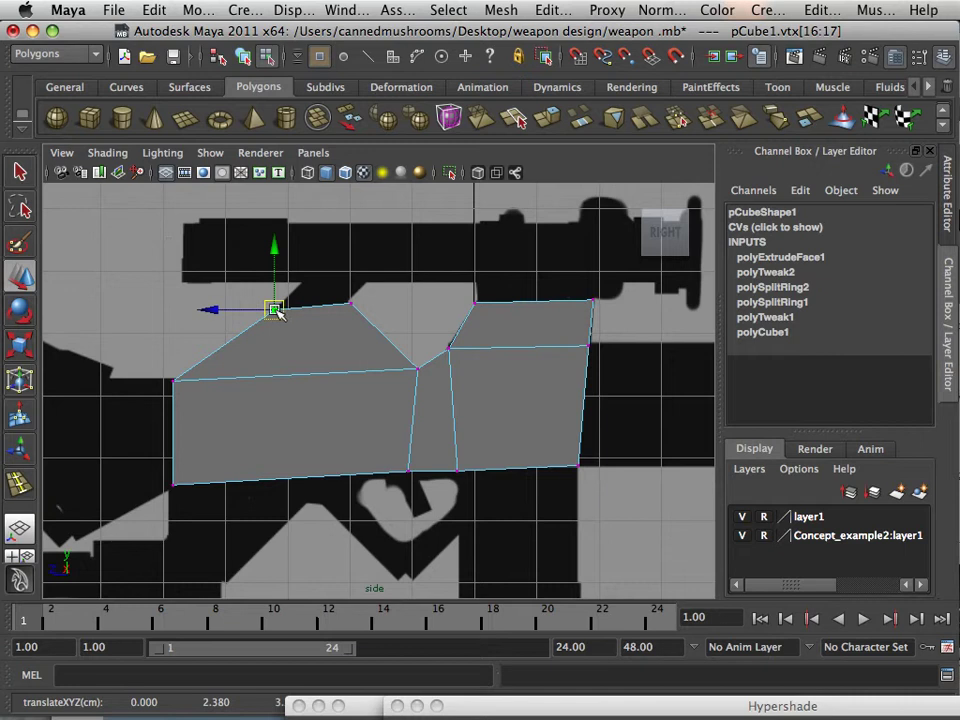
scroll(227, 358, "up", 3)
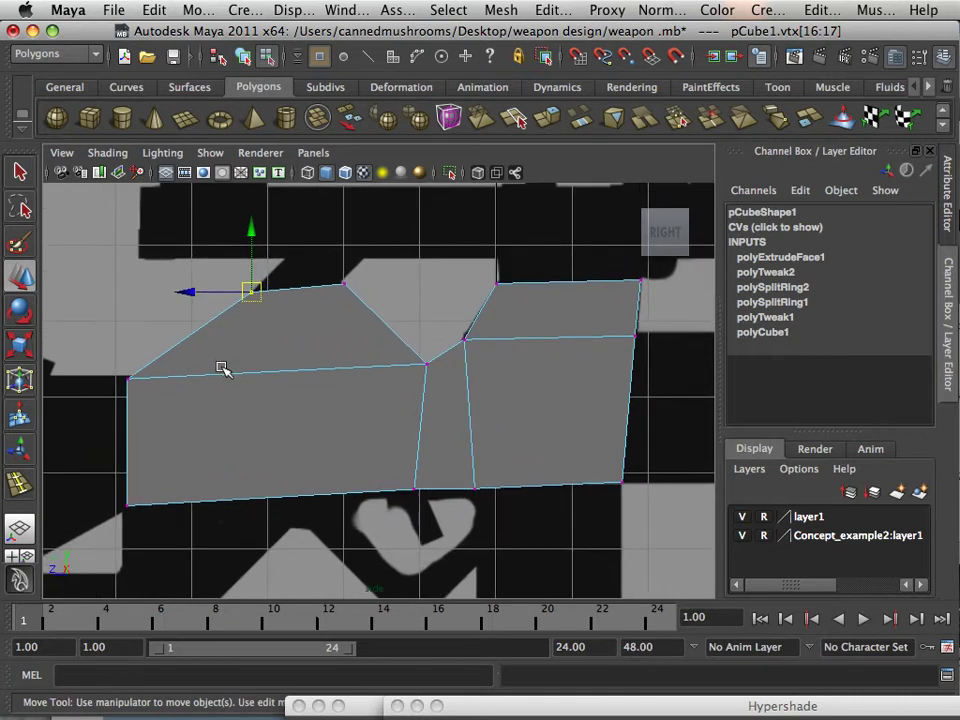
middle_click_drag(222, 368, 322, 372, "alt")
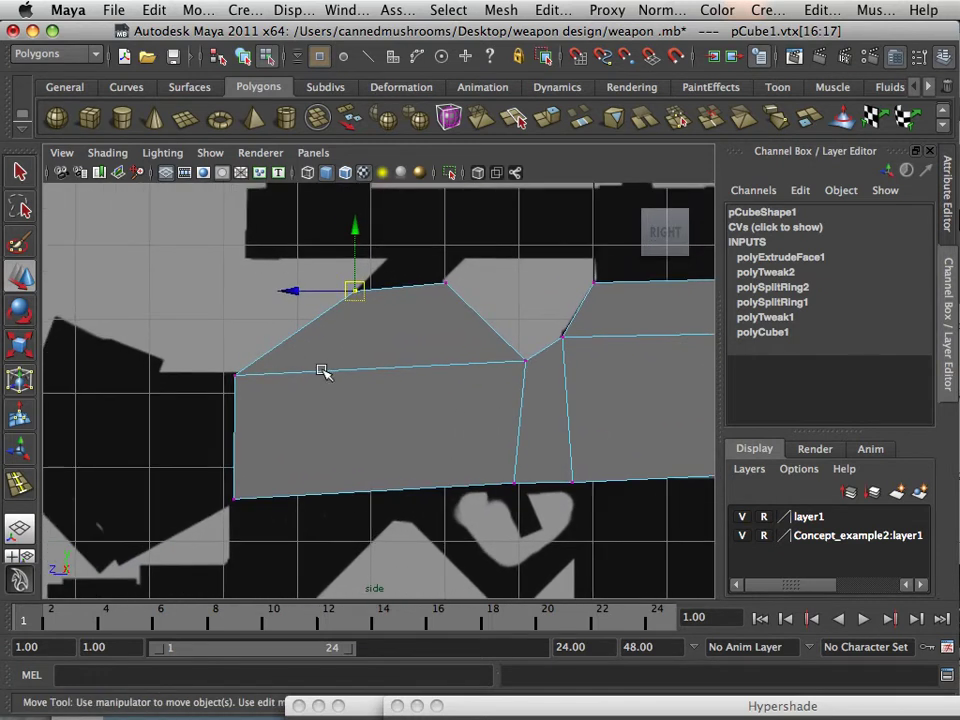
left_click_drag(238, 359, 275, 503)
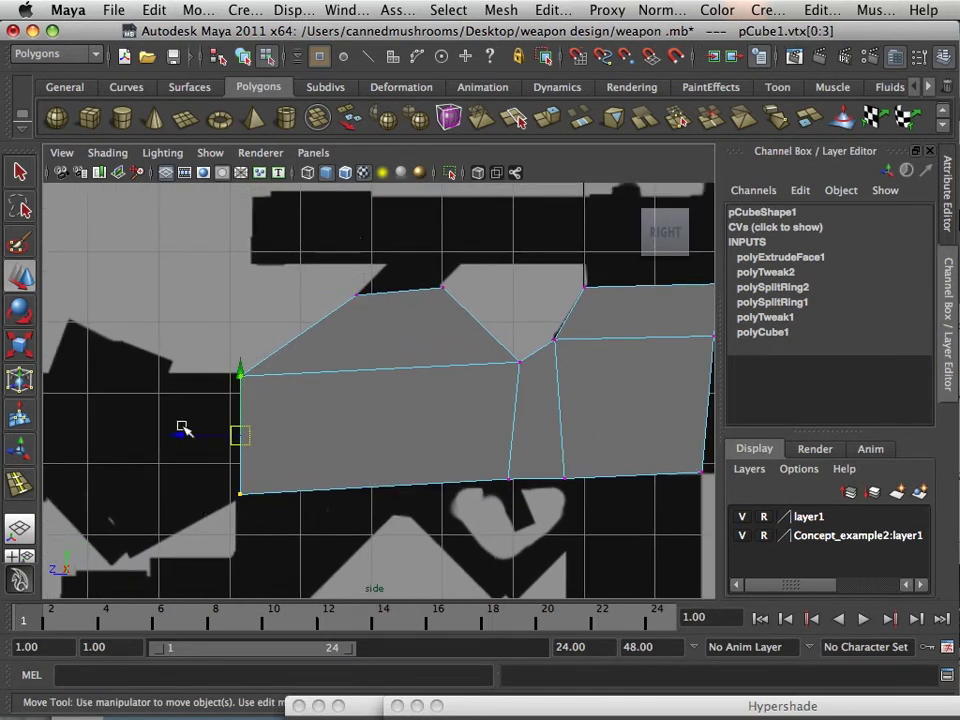
left_click_drag(183, 429, 212, 443)
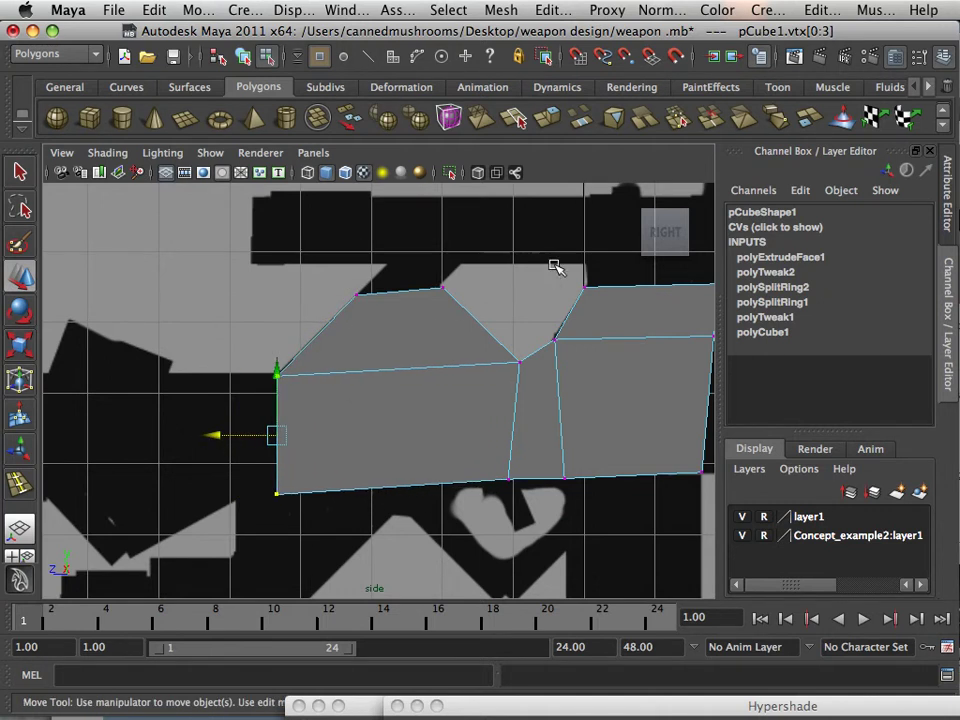
- Extrude the body's front end face forward over the silhouette, up to the muzzle section
key("space")
key("space")
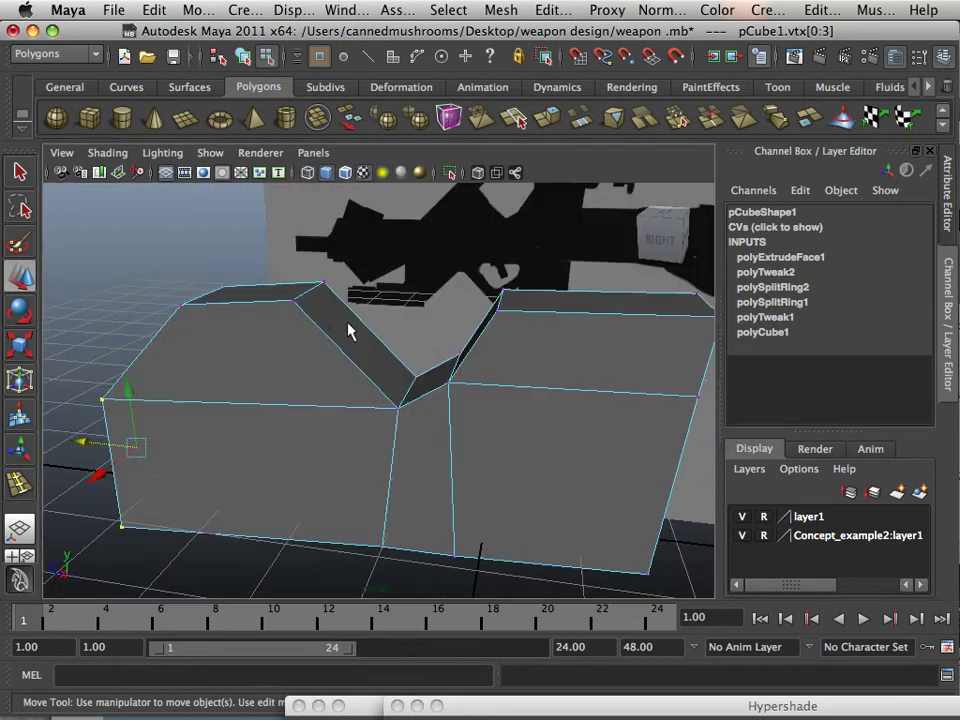
left_click_drag(347, 325, 540, 385, "alt")
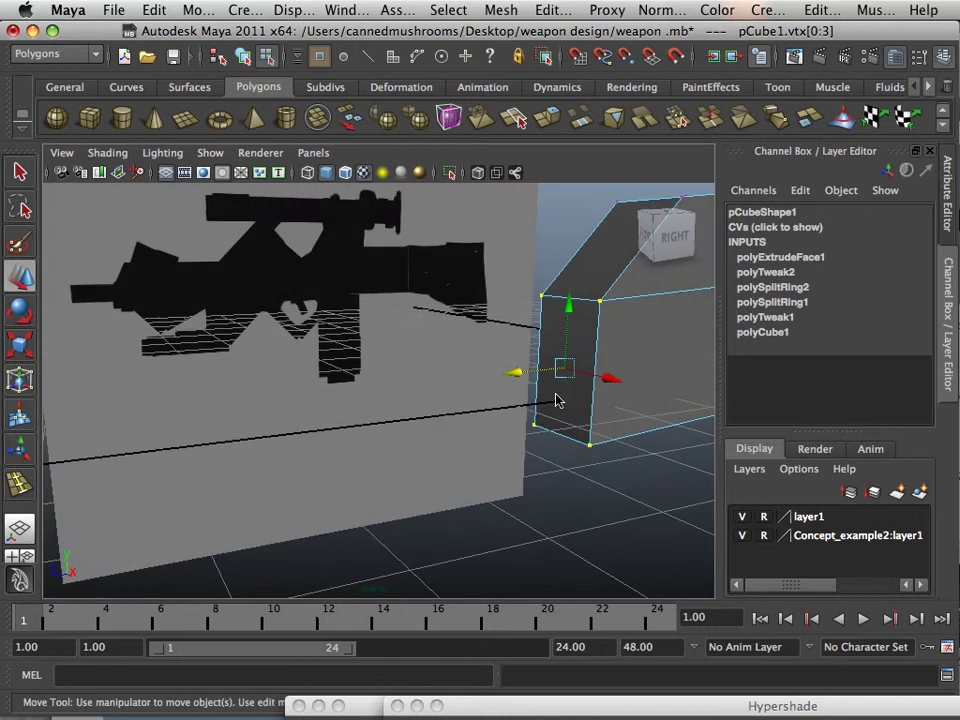
right_click_drag(557, 401, 558, 387)
left_click(559, 386)
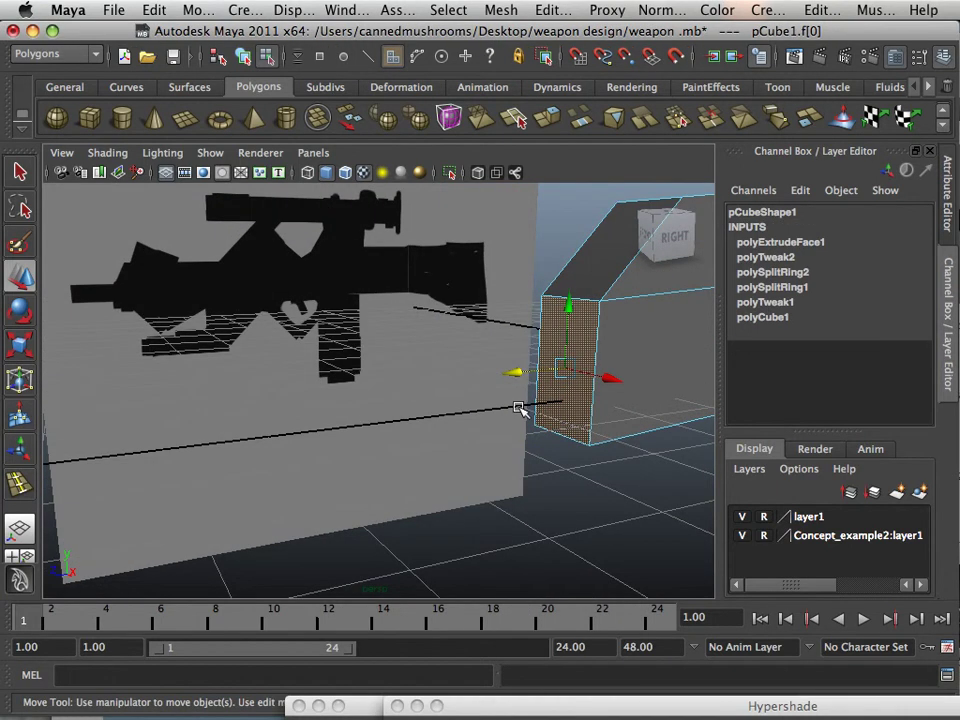
key("space")
key("space")
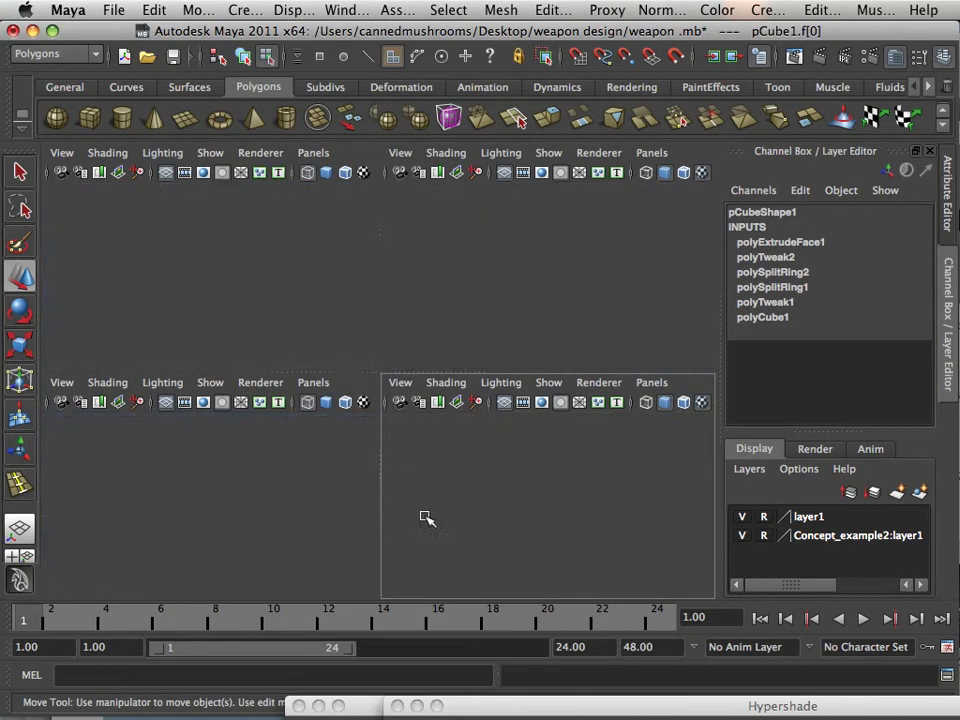
left_click(552, 124)
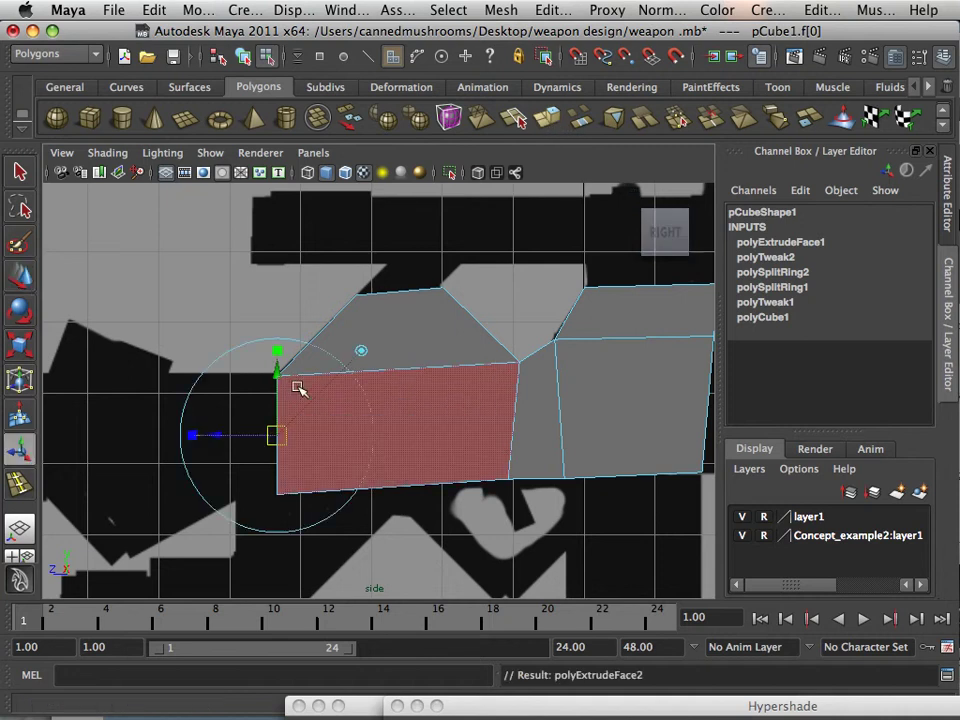
left_click_drag(220, 435, 124, 435)
left_click(283, 329)
scroll(300, 335, "down", 5)
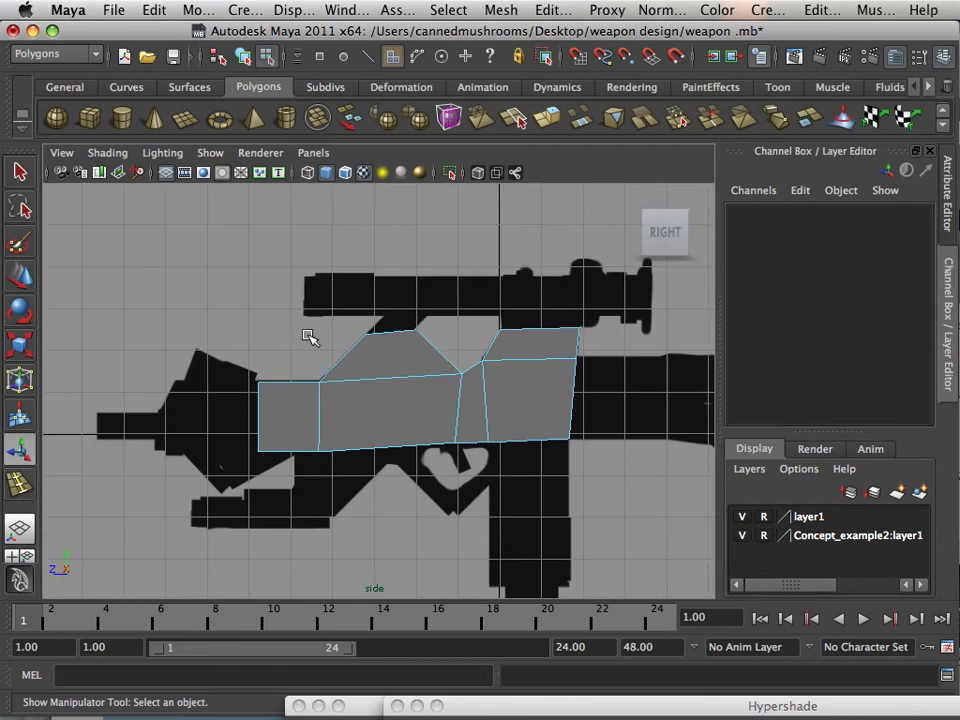
middle_click_drag(366, 346, 362, 334, "alt")
scroll(363, 336, "up", 2)
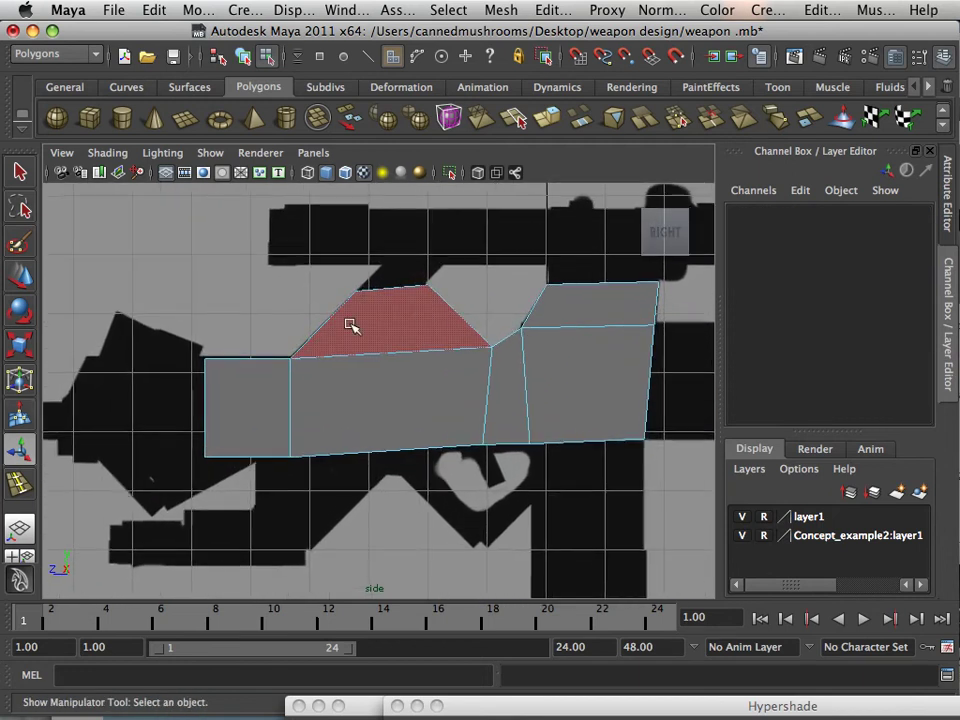
- Insert a horizontal edge loop along the full length of the body, just below its upper edge line
scroll(340, 390, "up", 1)
scroll(270, 405, "up", 1)
scroll(368, 373, "up", 1)
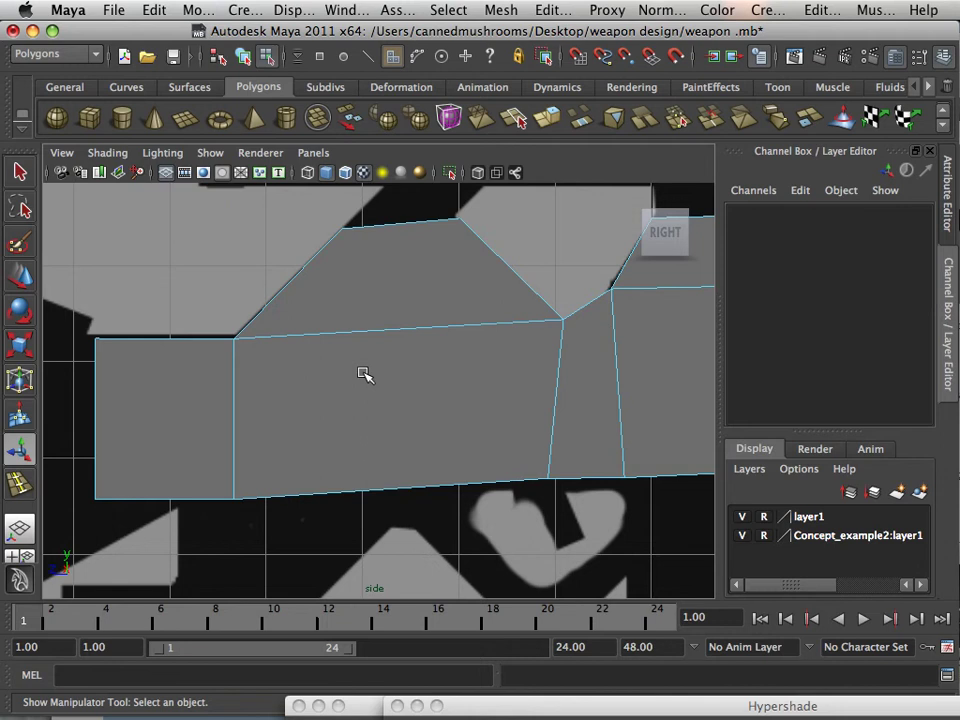
middle_click_drag(424, 306, 386, 386, "alt")
left_click(412, 390)
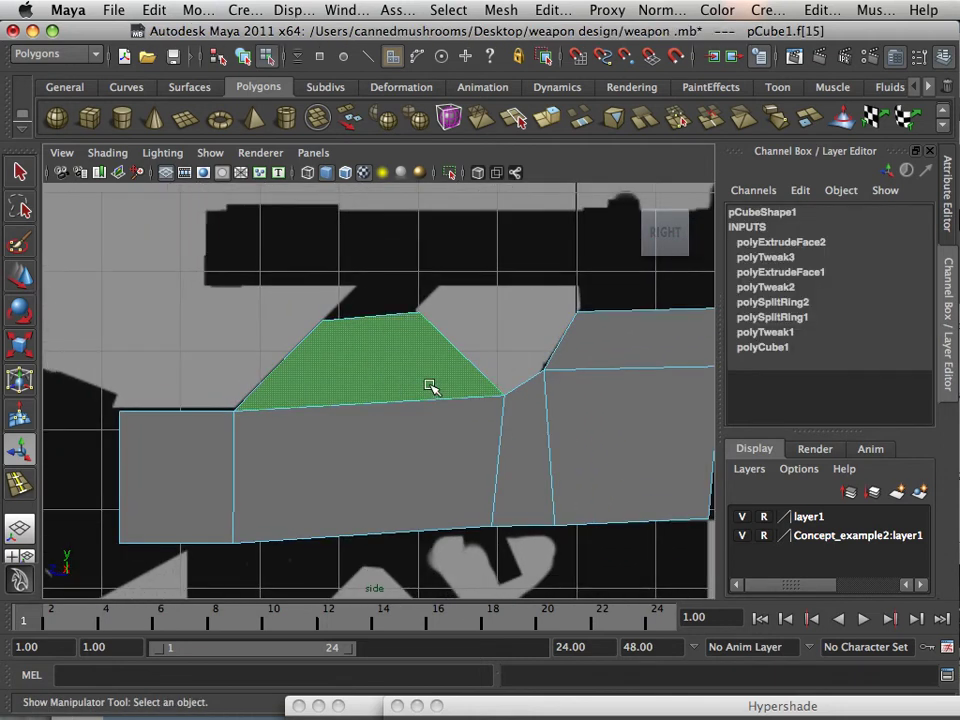
left_click(550, 10)
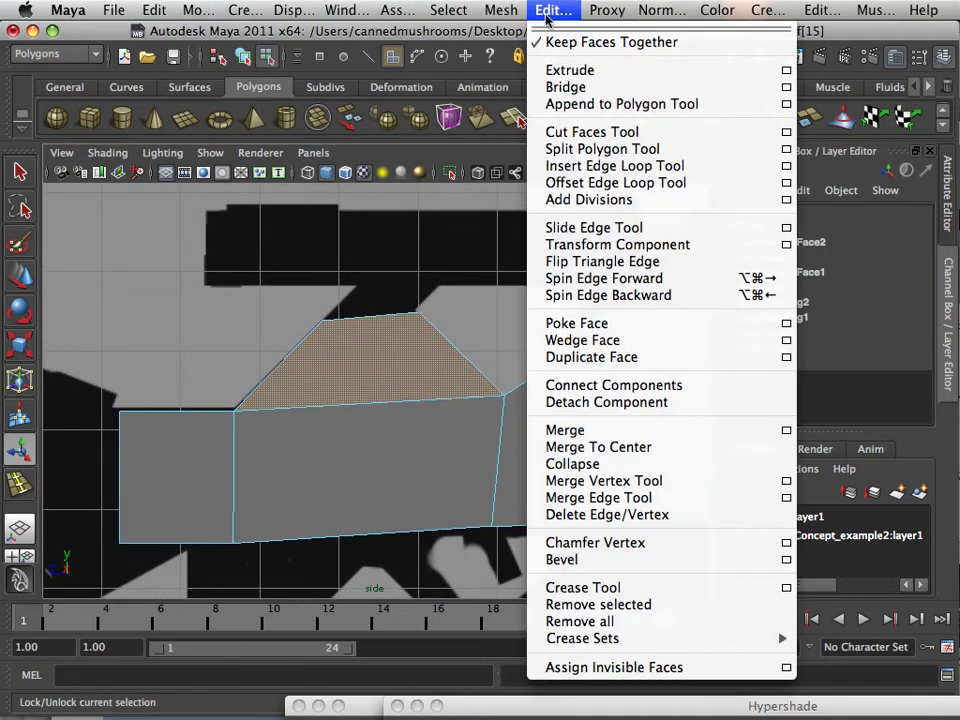
left_click(600, 166)
left_click_drag(500, 418, 506, 425)
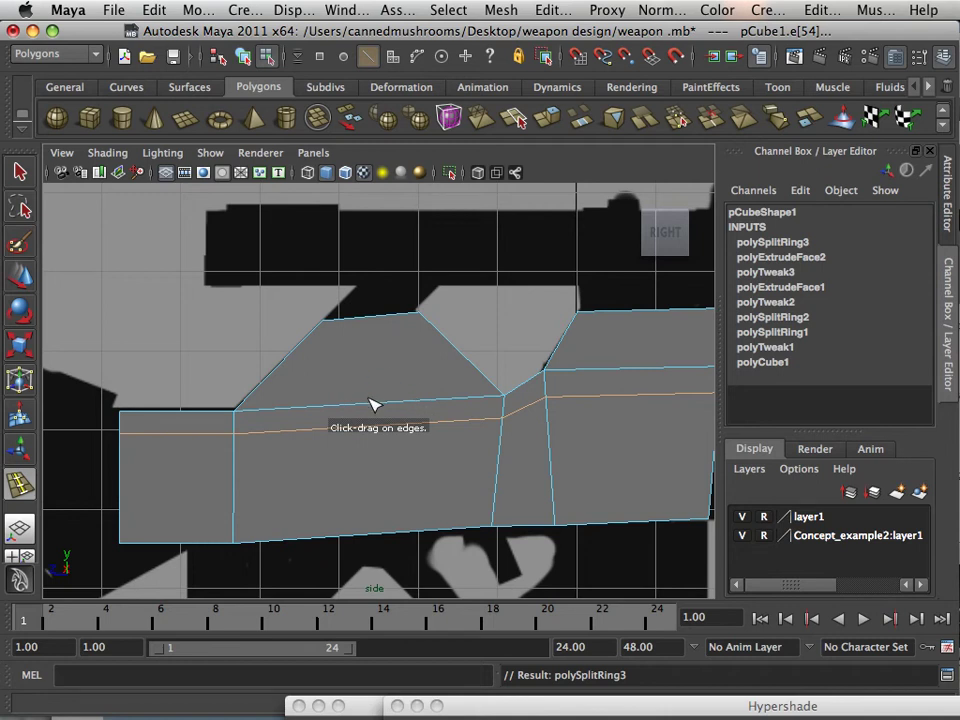
- Examine the side profile of the existing finished weapon model as reference for the new body's mounts and openings
scroll(371, 405, "down", 6)
middle_click_drag(386, 443, 388, 191, "alt")
middle_click_drag(389, 390, 389, 362, "alt")
scroll(388, 375, "up", 4)
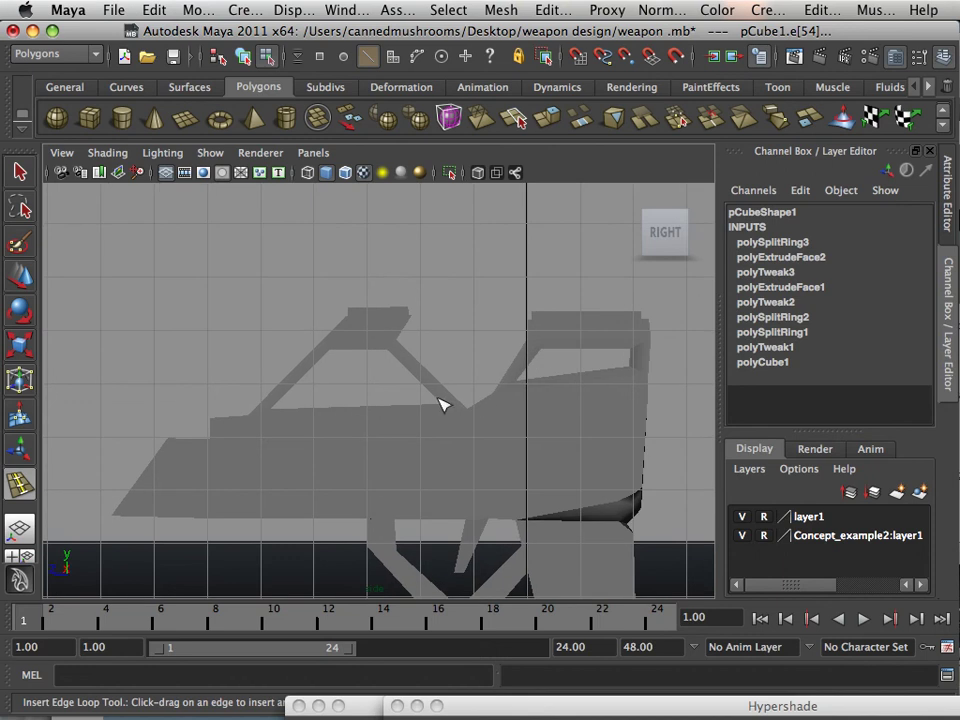
middle_click_drag(323, 395, 317, 424, "alt")
middle_click_drag(352, 294, 328, 542, "alt")
scroll(356, 350, "down", 1)
middle_click_drag(356, 343, 363, 514, "alt")
scroll(362, 418, "up", 4)
scroll(361, 417, "down", 2)
middle_click_drag(360, 414, 364, 482, "alt")
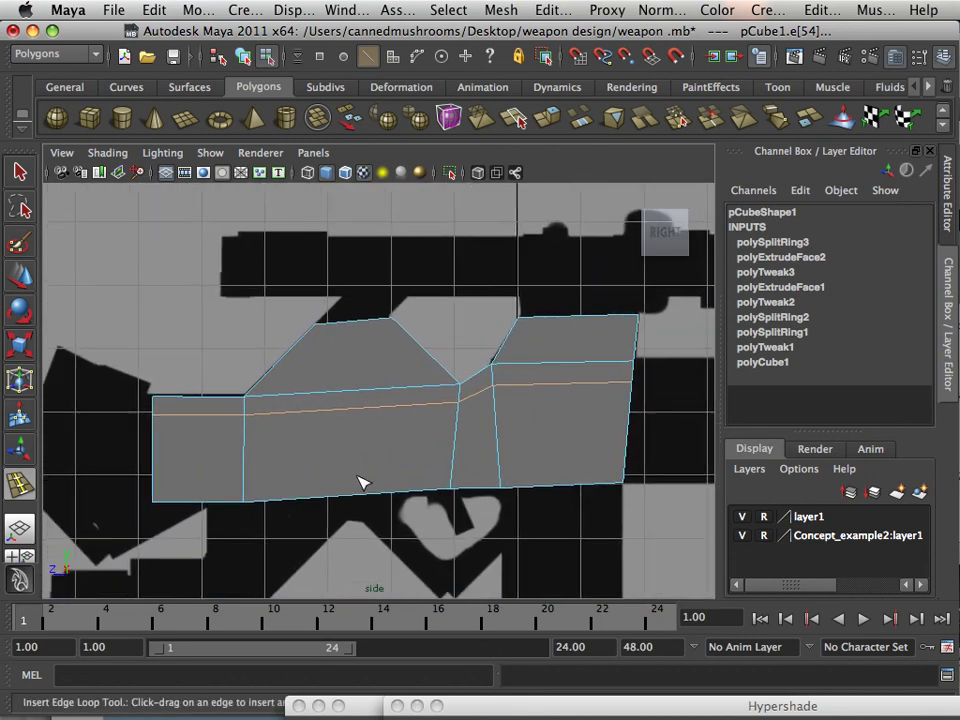
scroll(362, 484, "up", 2)
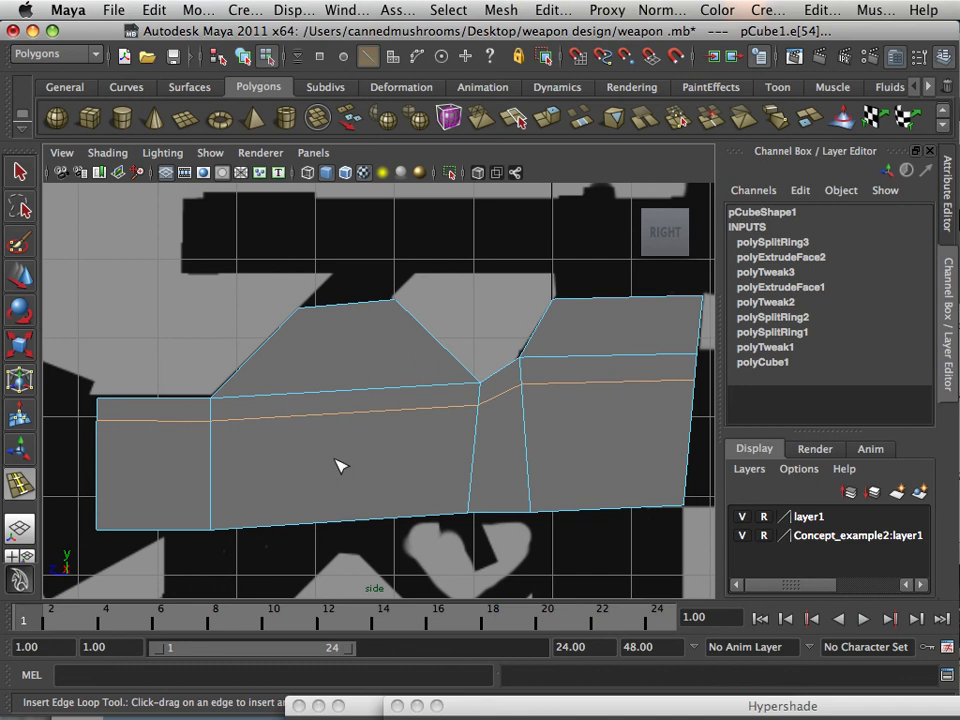